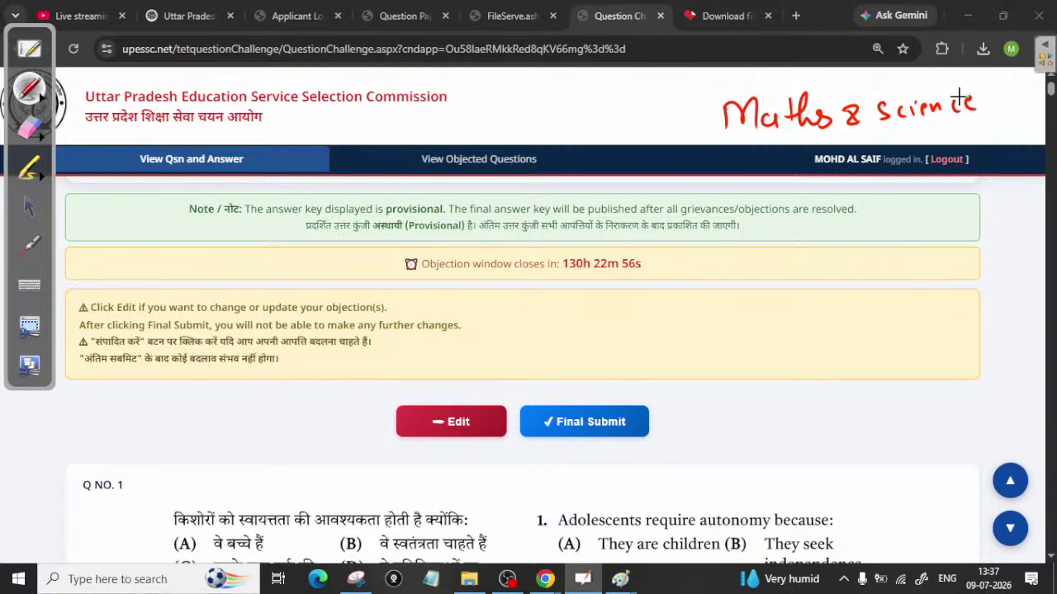
- Underline the handwritten "Maths & Science" in red and write circled 115, 117 and 2 in the page header
{"action": "left_click_drag", "start_coordinate": [758, 142], "coordinate": [989, 124]}
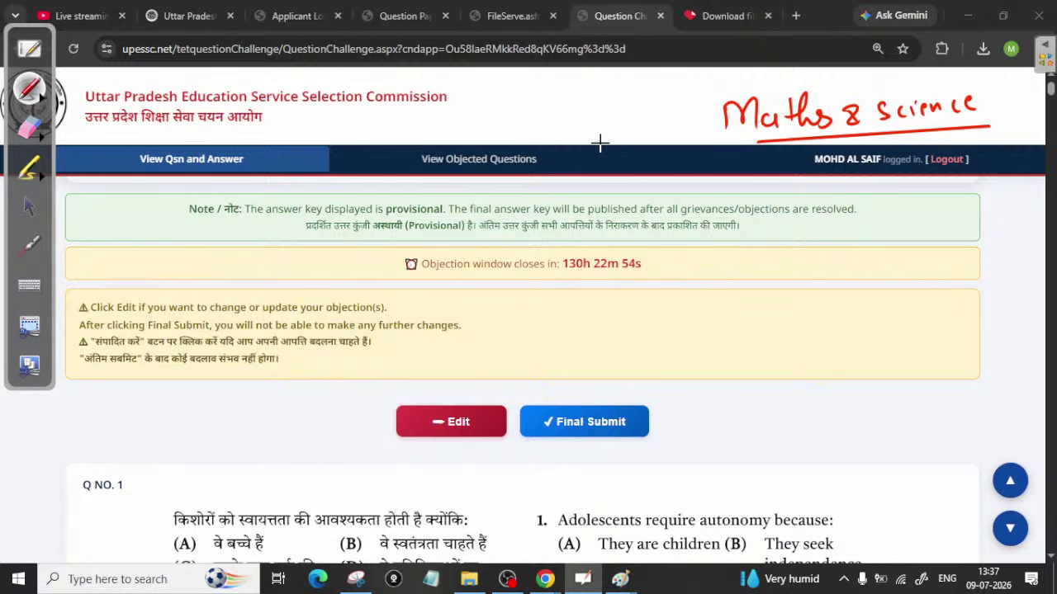
{"action": "mouse_move", "coordinate": [516, 87]}
{"action": "left_mouse_down"}
{"action": "mouse_move", "coordinate": [515, 110]}
{"action": "mouse_move", "coordinate": [542, 108]}
{"action": "mouse_move", "coordinate": [505, 87]}
{"action": "mouse_move", "coordinate": [583, 86]}
{"action": "mouse_move", "coordinate": [626, 113]}
{"action": "mouse_move", "coordinate": [658, 112]}
{"action": "left_mouse_up"}
{"action": "mouse_move", "coordinate": [664, 80]}
{"action": "left_mouse_down"}
{"action": "mouse_move", "coordinate": [613, 104]}
{"action": "mouse_move", "coordinate": [669, 81]}
{"action": "left_mouse_up"}
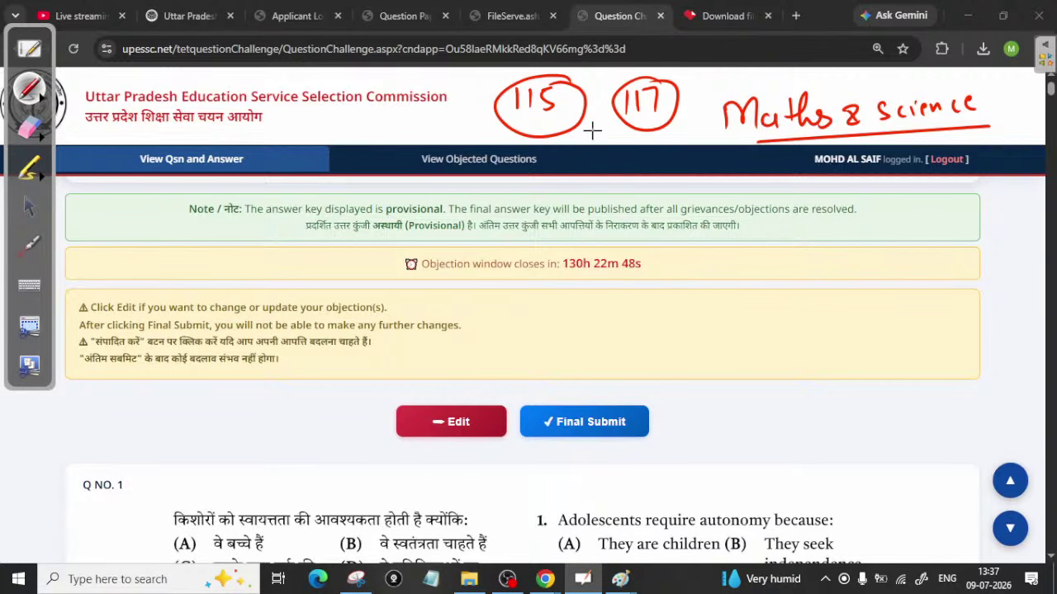
{"action": "mouse_move", "coordinate": [595, 125]}
{"action": "left_mouse_down"}
{"action": "mouse_move", "coordinate": [610, 140]}
{"action": "mouse_move", "coordinate": [591, 149]}
{"action": "mouse_move", "coordinate": [611, 124]}
{"action": "left_mouse_up"}
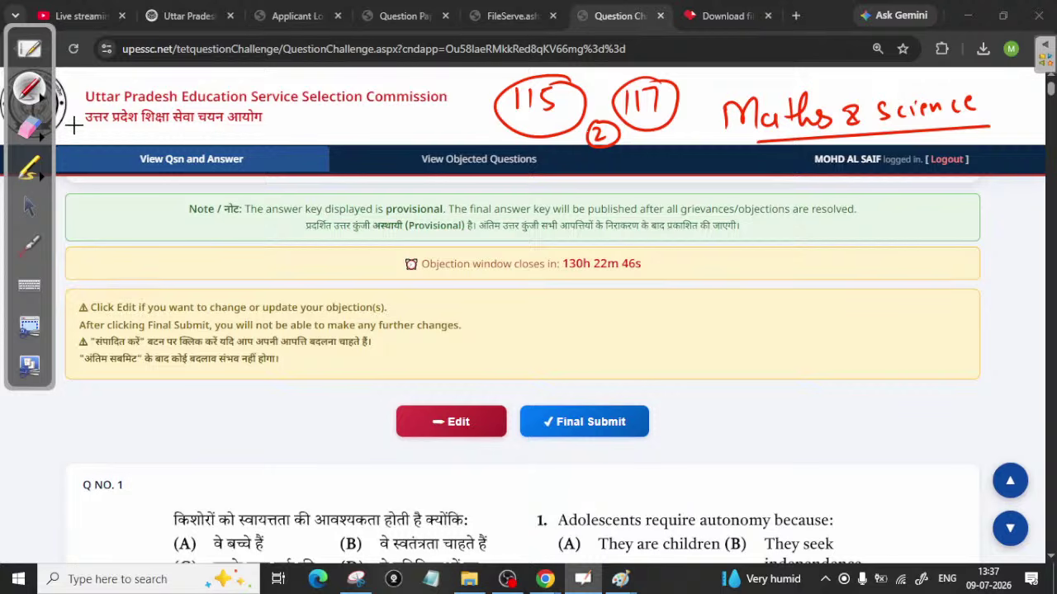
- Erase all the red handwriting from the page header
{"action": "left_click", "coordinate": [29, 127]}
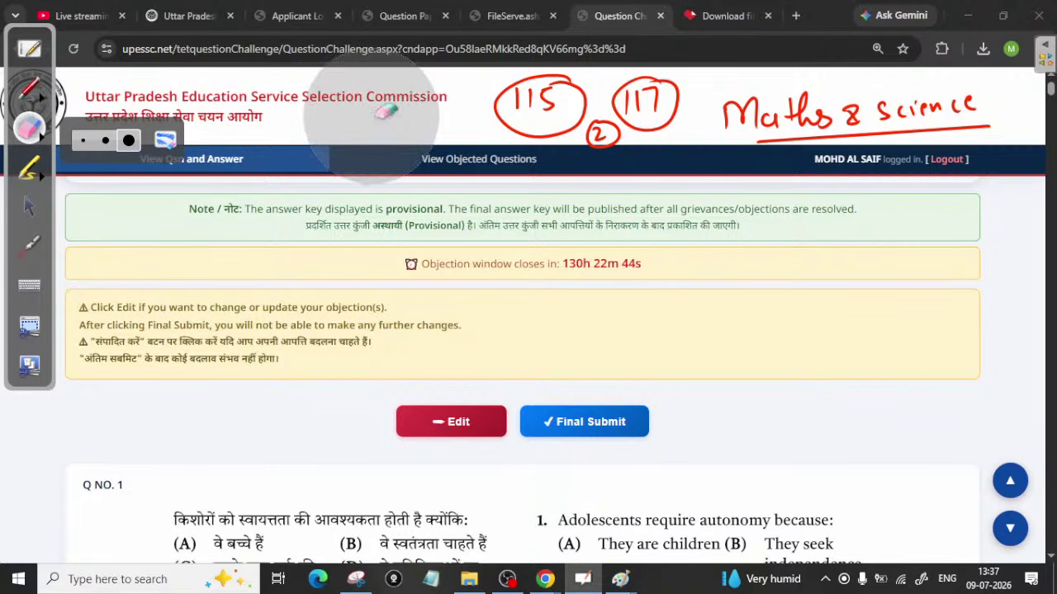
{"action": "mouse_move", "coordinate": [429, 101]}
{"action": "left_mouse_down"}
{"action": "mouse_move", "coordinate": [493, 90]}
{"action": "mouse_move", "coordinate": [999, 95]}
{"action": "left_mouse_up"}
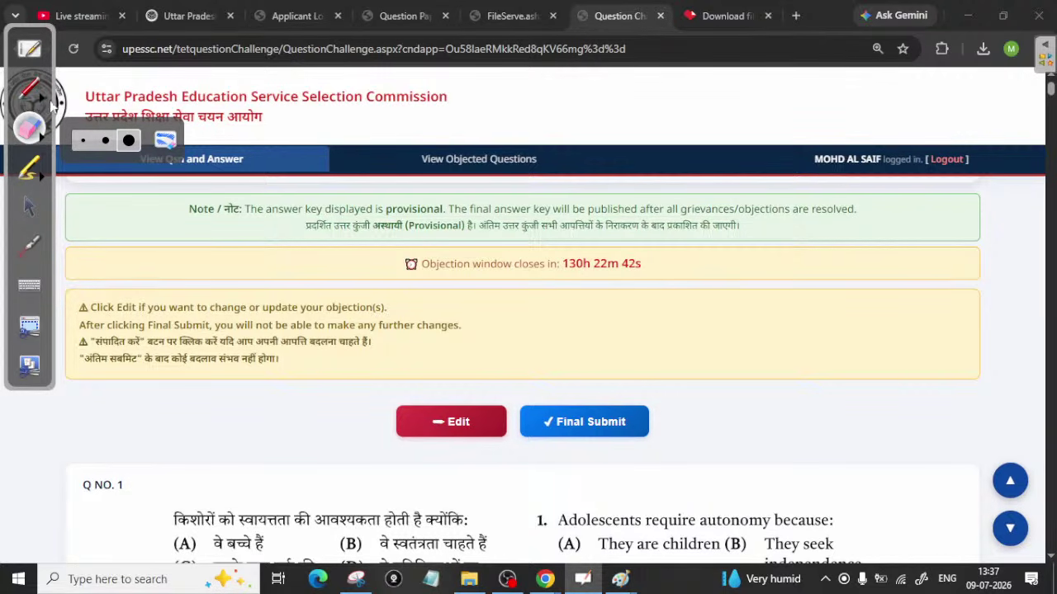
{"action": "left_click", "coordinate": [44, 99]}
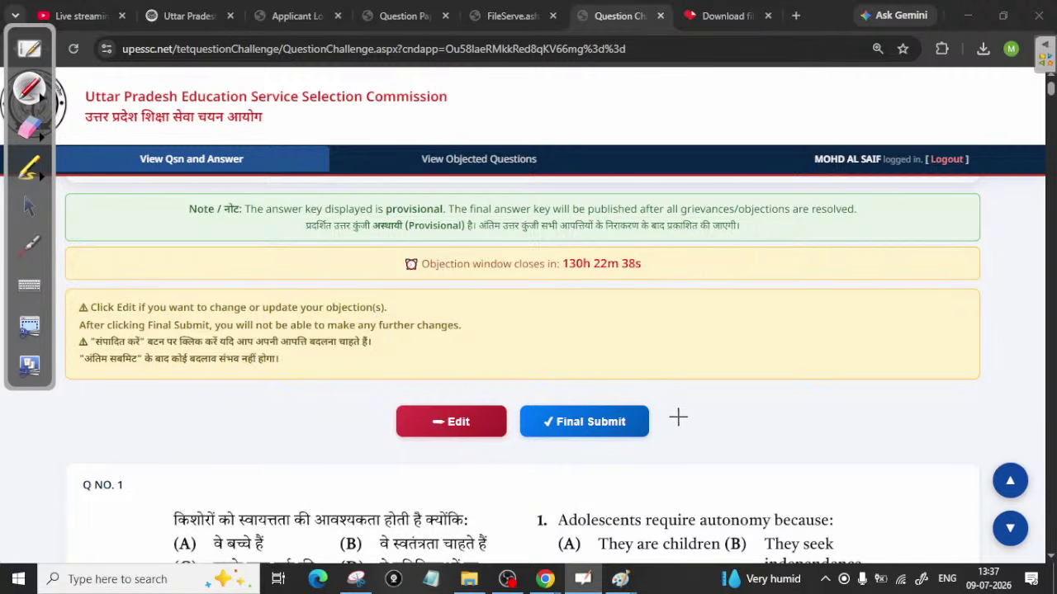
- Leave drawing mode and browse the answer key up to question 112 on tossing four fair coins
{"action": "left_click", "coordinate": [30, 208]}
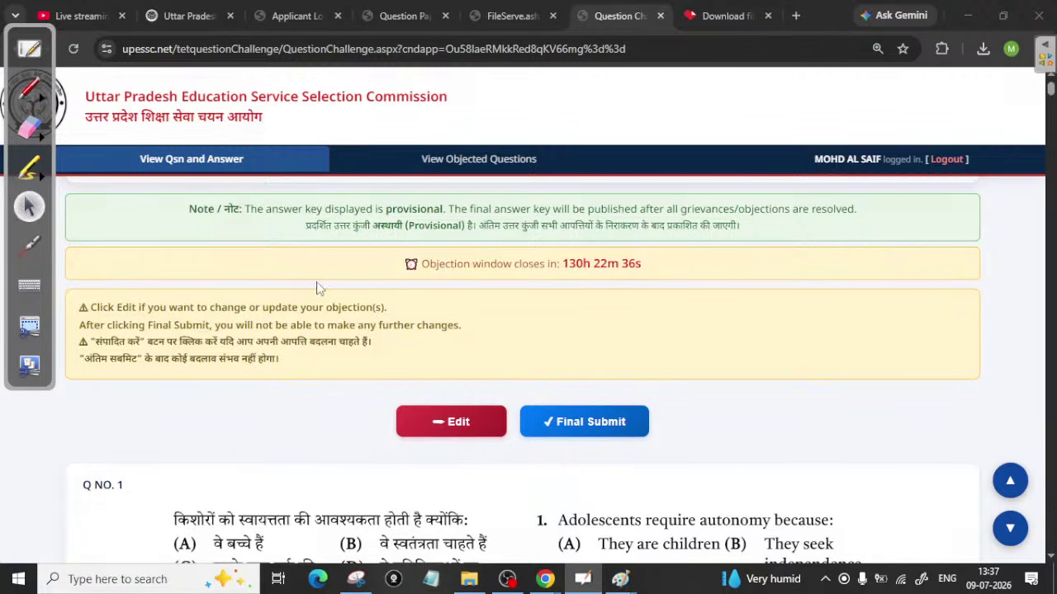
{"action": "scroll", "coordinate": [417, 348], "scroll_direction": "down", "scroll_amount": 10}
{"action": "scroll", "coordinate": [644, 420], "scroll_direction": "down", "scroll_amount": 5}
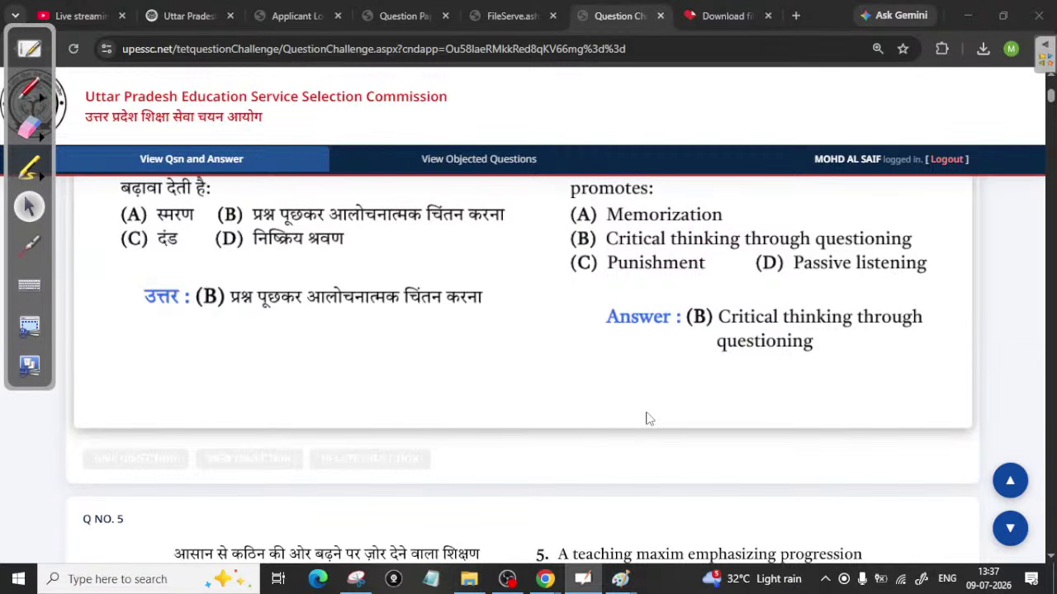
{"action": "scroll", "coordinate": [649, 419], "scroll_direction": "down", "scroll_amount": 1}
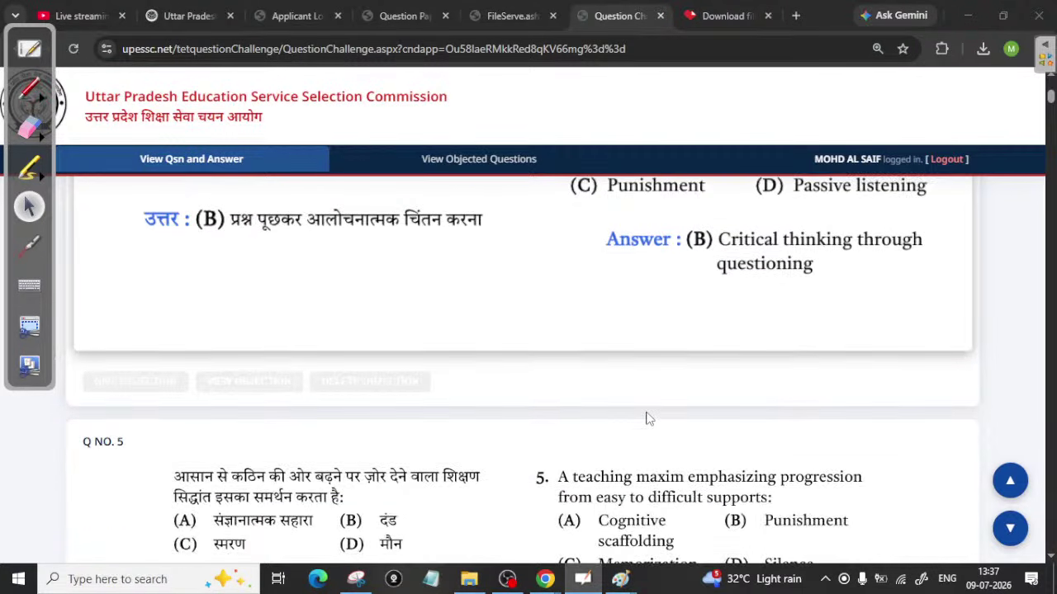
{"action": "scroll", "coordinate": [648, 418], "scroll_direction": "down", "scroll_amount": 18}
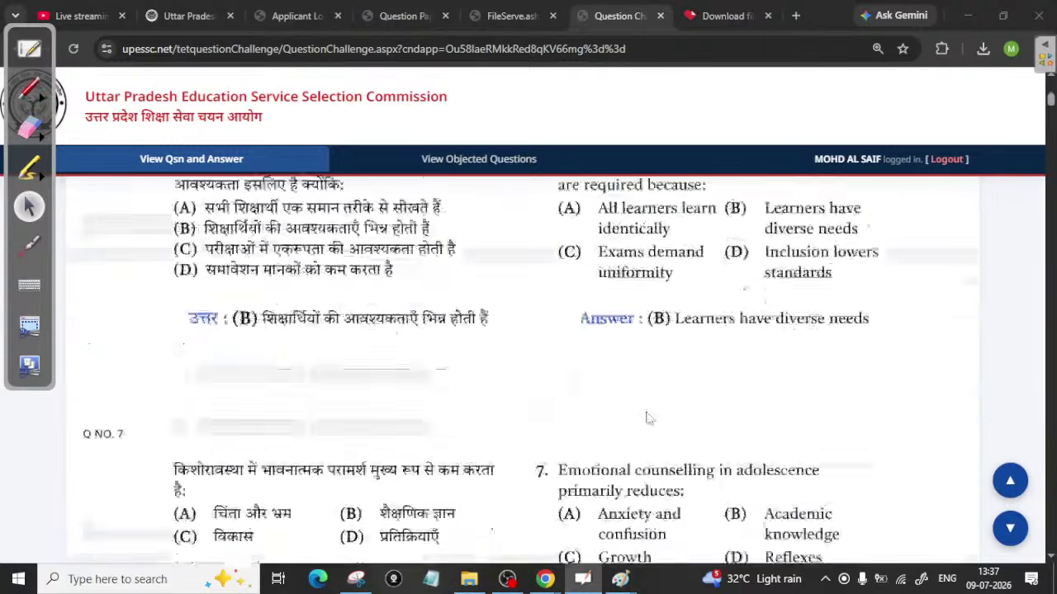
{"action": "scroll", "coordinate": [649, 418], "scroll_direction": "down", "scroll_amount": 19}
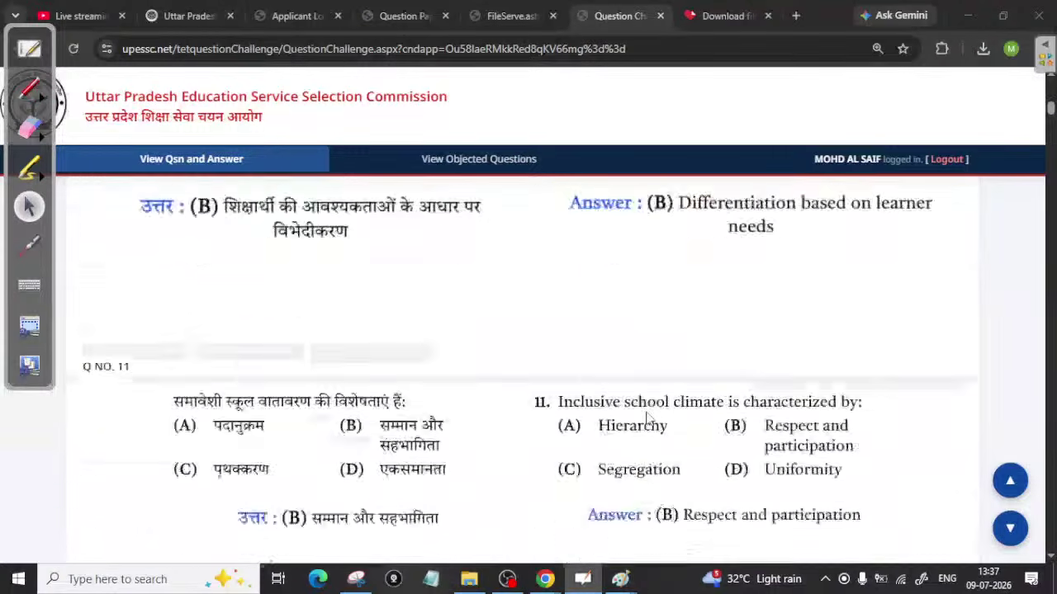
{"action": "scroll", "coordinate": [649, 418], "scroll_direction": "down", "scroll_amount": 20}
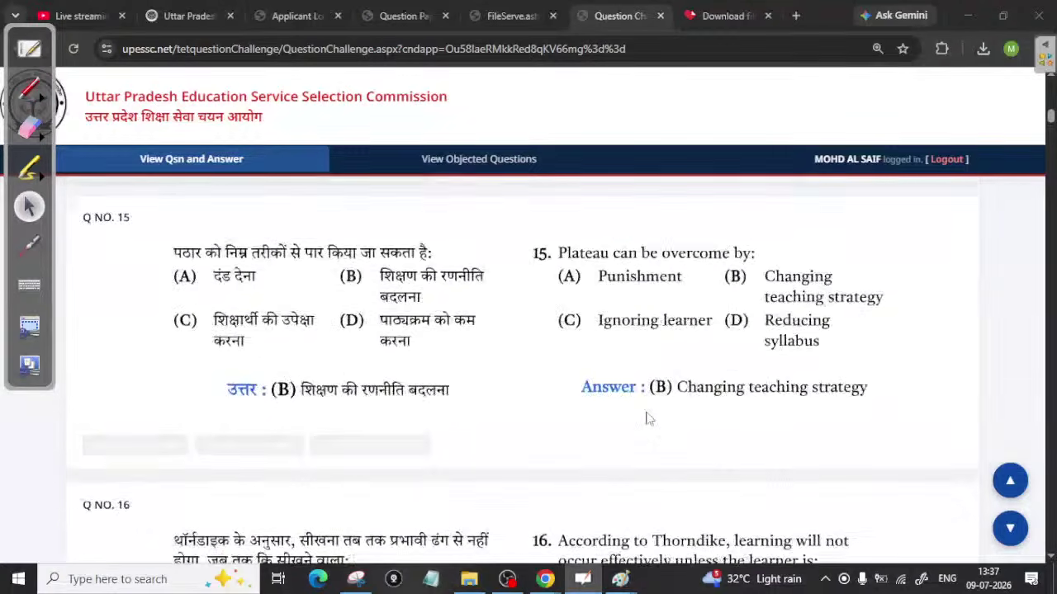
{"action": "scroll", "coordinate": [648, 419], "scroll_direction": "down", "scroll_amount": 20}
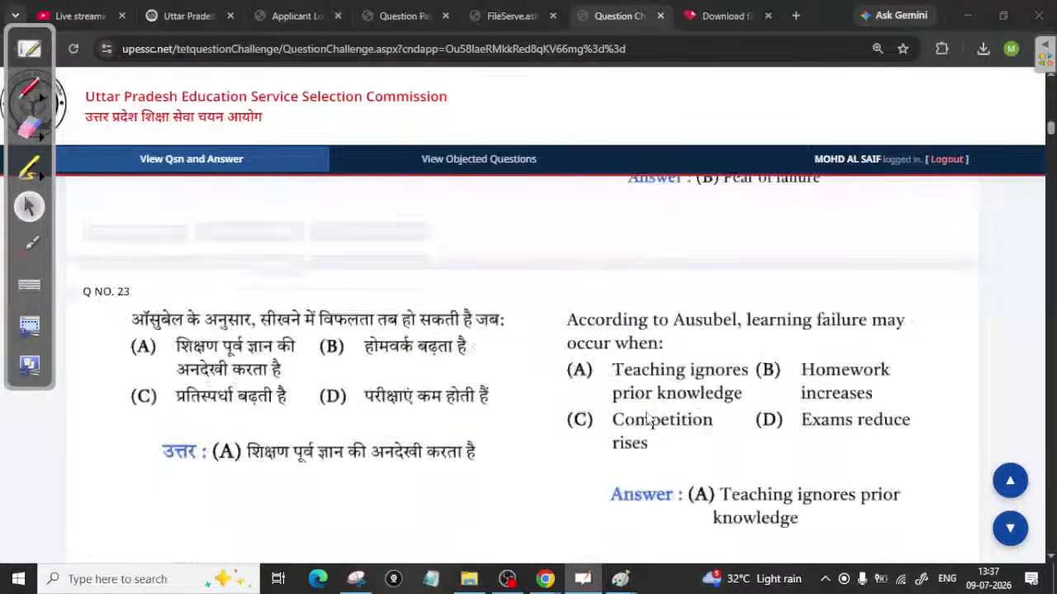
{"action": "scroll", "coordinate": [648, 419], "scroll_direction": "down", "scroll_amount": 4}
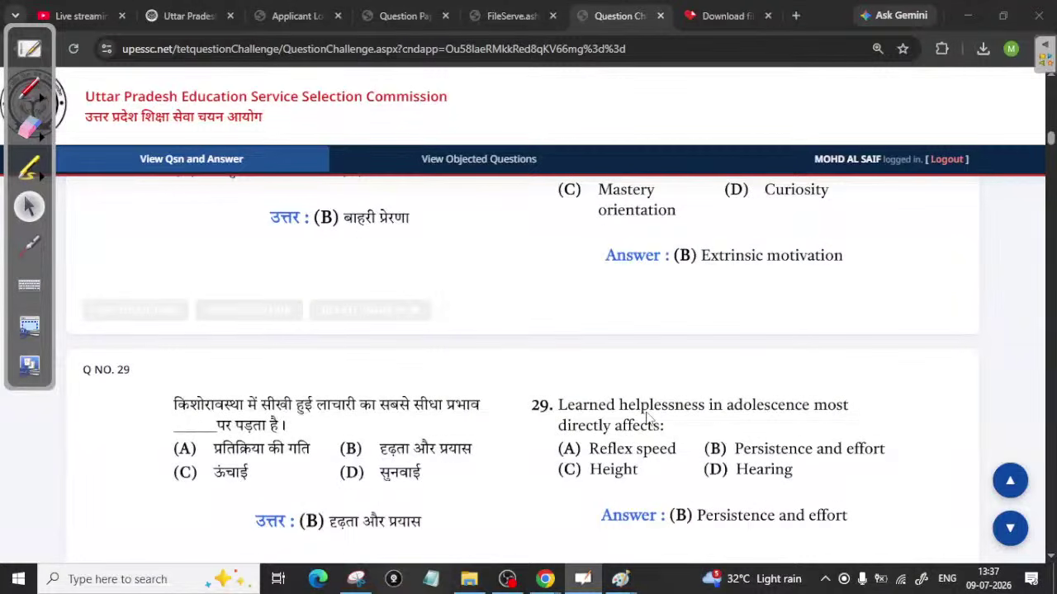
{"action": "scroll", "coordinate": [649, 418], "scroll_direction": "down", "scroll_amount": 12}
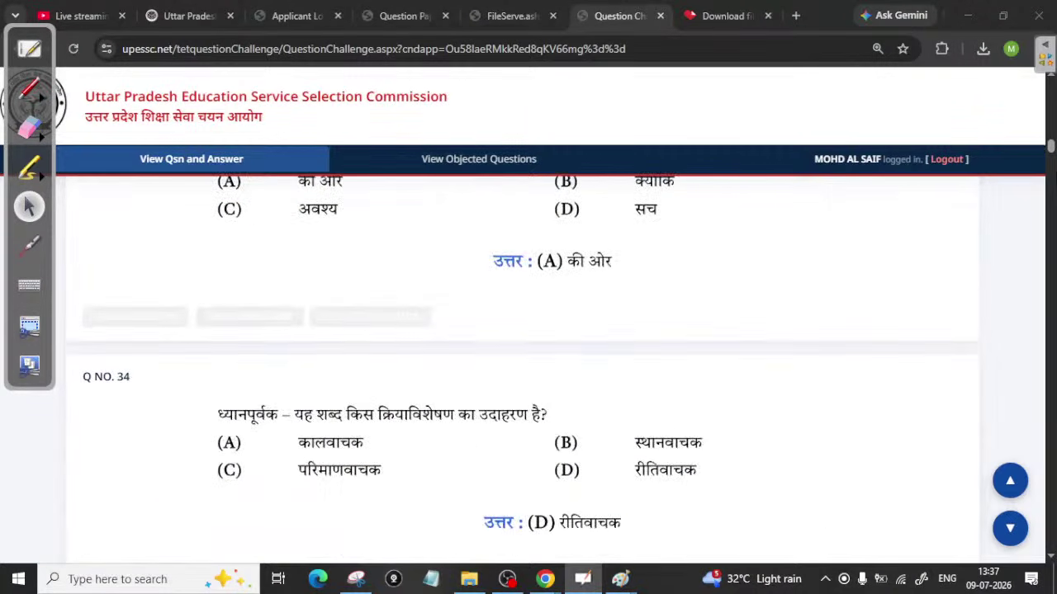
{"action": "left_click_drag", "start_coordinate": [1050, 149], "coordinate": [1052, 352]}
{"action": "scroll", "coordinate": [843, 413], "scroll_direction": "down", "scroll_amount": 5}
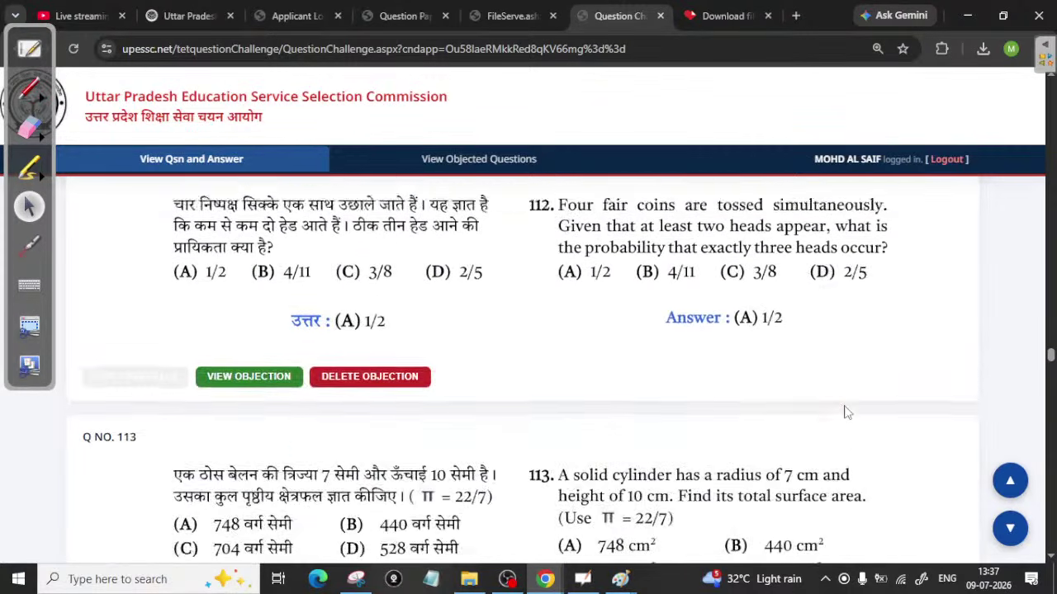
{"action": "scroll", "coordinate": [686, 309], "scroll_direction": "up", "scroll_amount": 1}
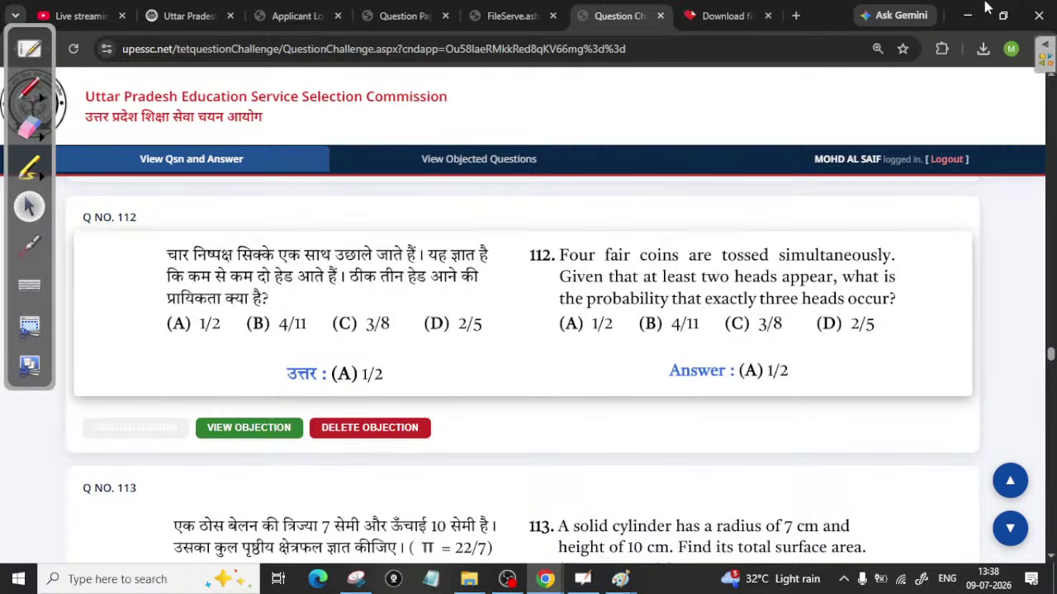
- Mark option A of question 112 with a red cross and option B, 4/11, with a red tick
{"action": "left_click", "coordinate": [30, 89]}
{"action": "left_click", "coordinate": [106, 97]}
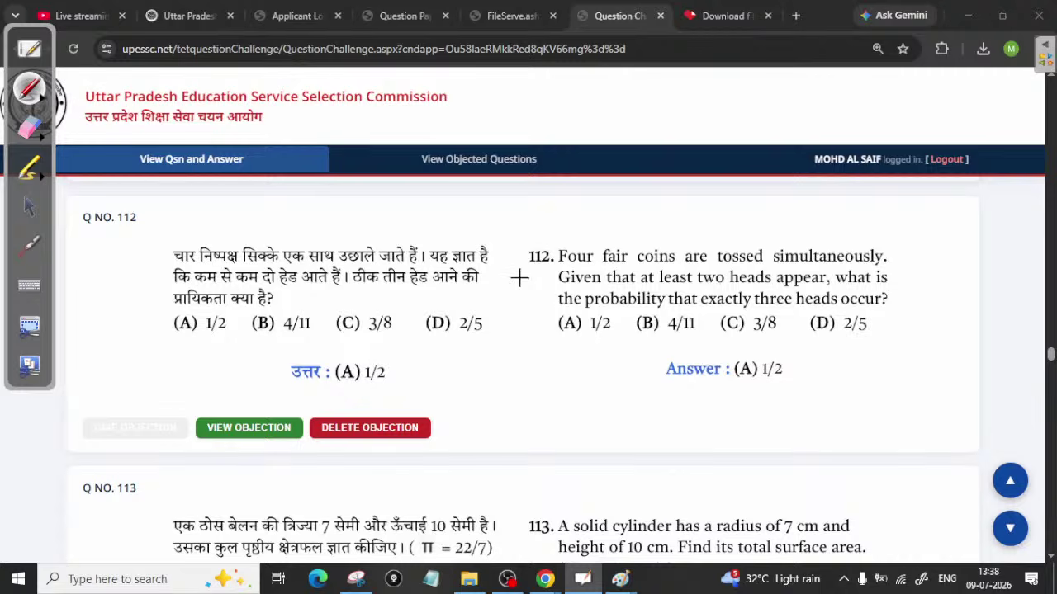
{"action": "mouse_move", "coordinate": [563, 313]}
{"action": "left_mouse_down"}
{"action": "mouse_move", "coordinate": [542, 338]}
{"action": "mouse_move", "coordinate": [563, 339]}
{"action": "left_mouse_up"}
{"action": "left_click_drag", "start_coordinate": [629, 332], "coordinate": [671, 307]}
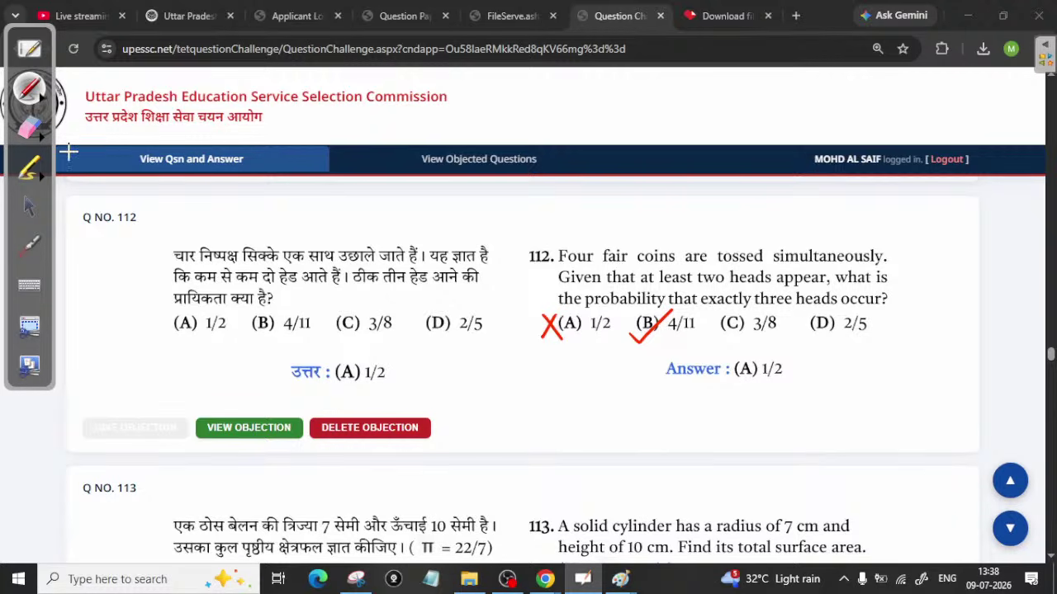
- Erase the cross and tick drawn on the options of question 112
{"action": "left_click", "coordinate": [29, 128]}
{"action": "left_click_drag", "start_coordinate": [572, 314], "coordinate": [652, 351]}
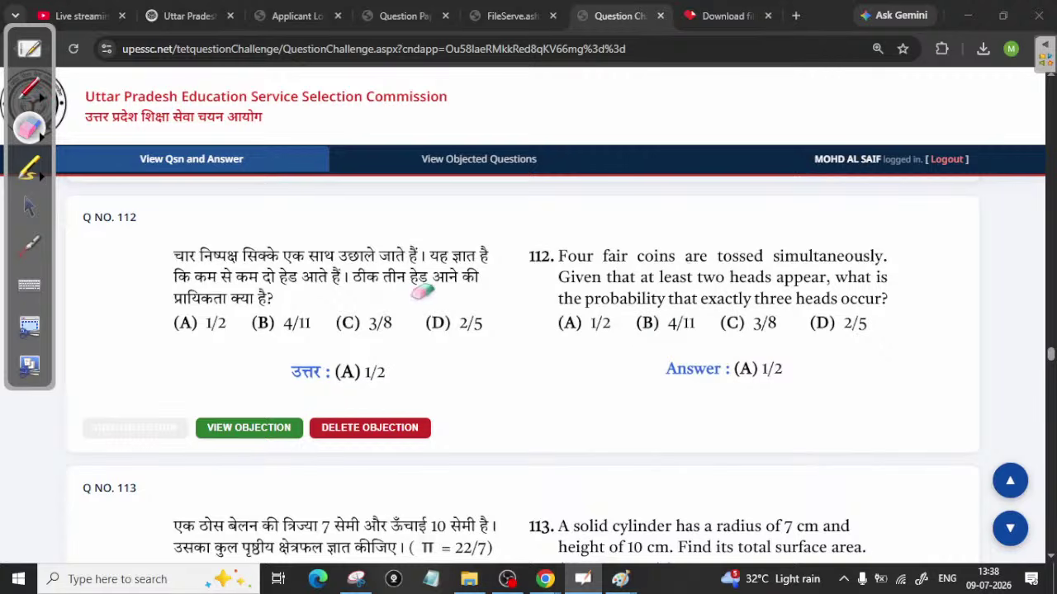
{"action": "left_click", "coordinate": [38, 98]}
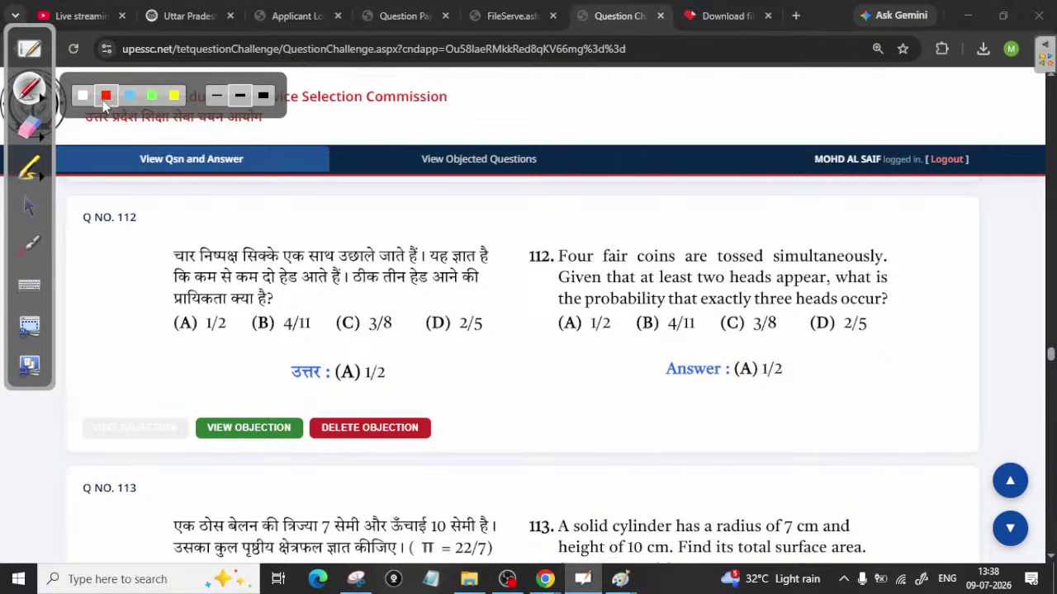
{"action": "left_click", "coordinate": [105, 97]}
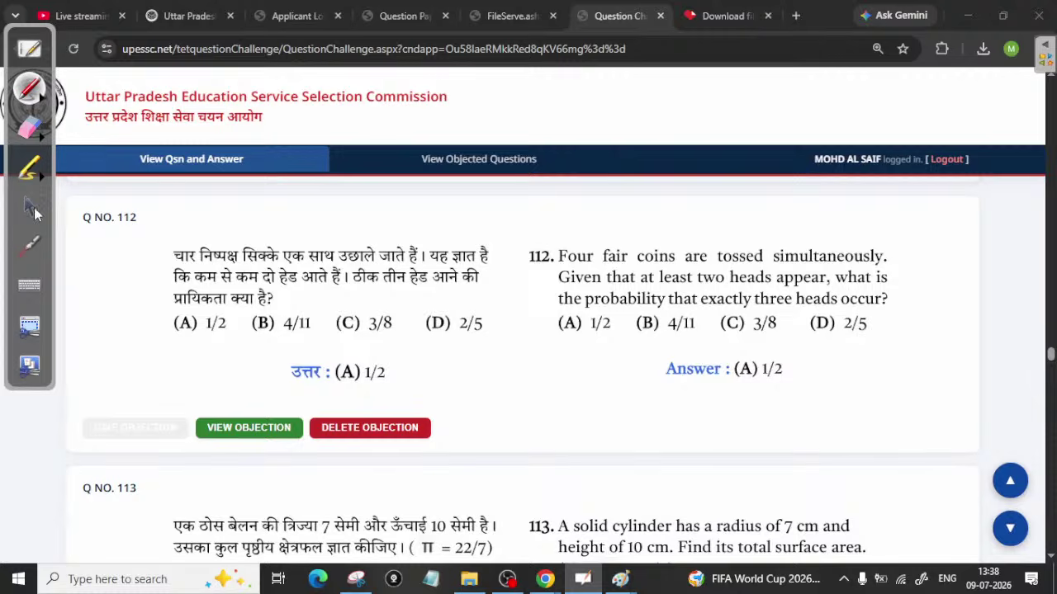
- Leave drawing mode, look over questions 112 and 113, and view the objection submission area at the page's end
{"action": "left_click", "coordinate": [31, 208]}
{"action": "scroll", "coordinate": [124, 280], "scroll_direction": "down", "scroll_amount": 4}
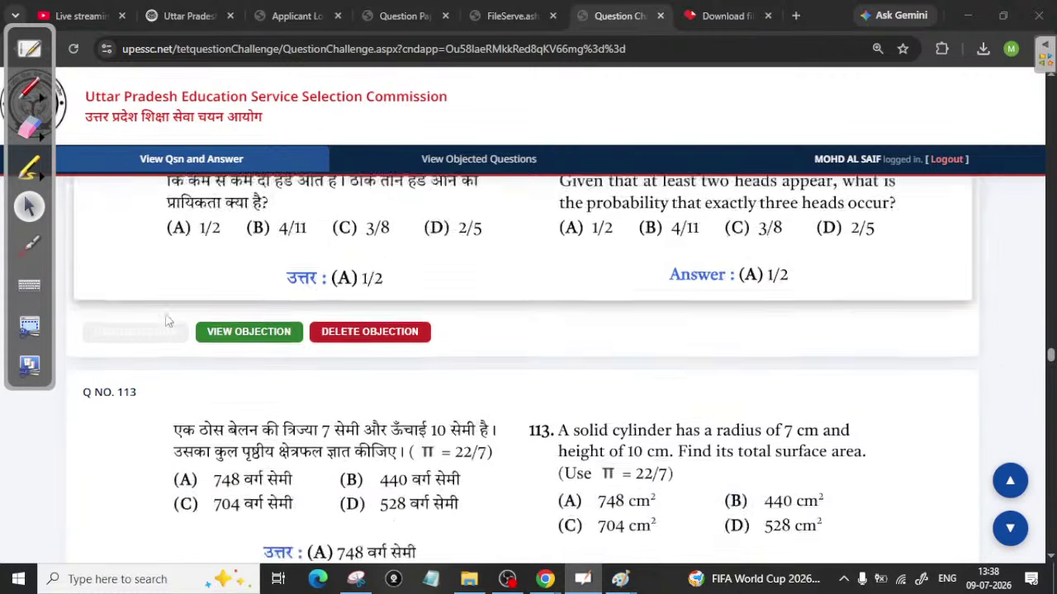
{"action": "scroll", "coordinate": [191, 331], "scroll_direction": "up", "scroll_amount": 2}
{"action": "scroll", "coordinate": [192, 330], "scroll_direction": "up", "scroll_amount": 2}
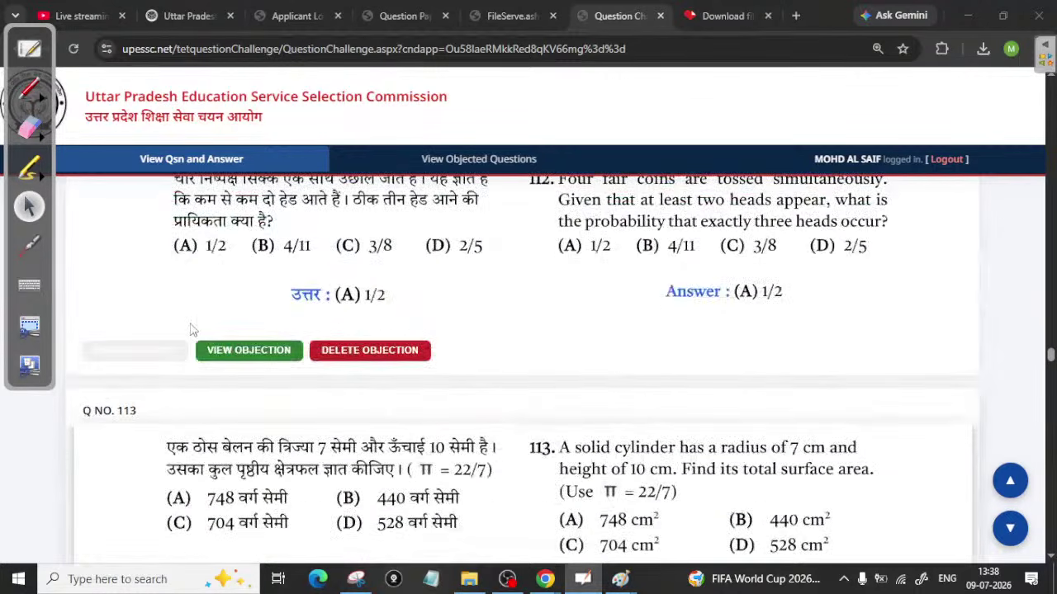
{"action": "scroll", "coordinate": [471, 382], "scroll_direction": "down", "scroll_amount": 4}
{"action": "scroll", "coordinate": [640, 415], "scroll_direction": "up", "scroll_amount": 1}
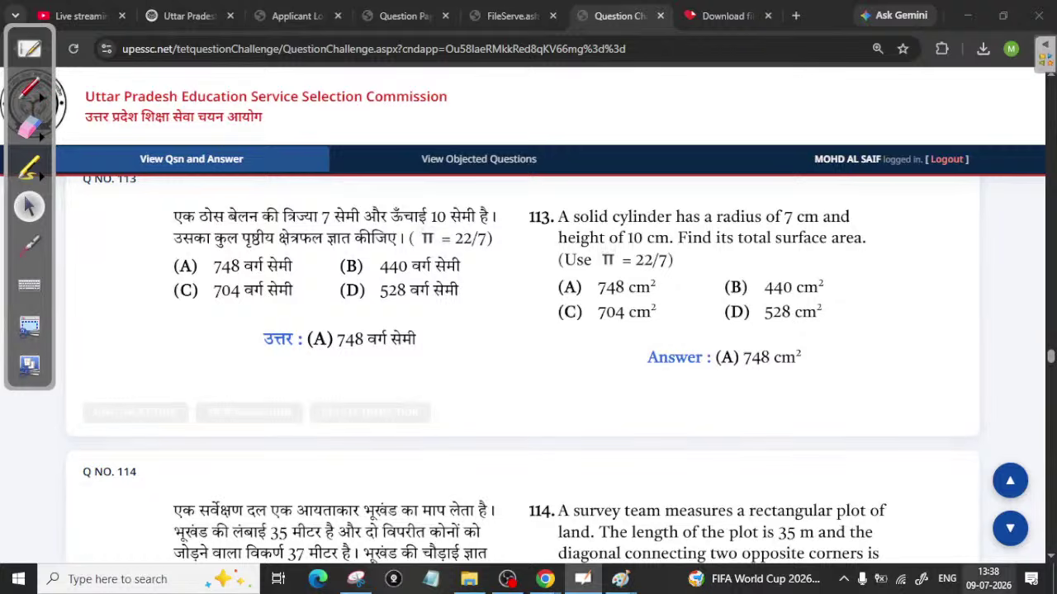
{"action": "left_click", "coordinate": [1009, 529]}
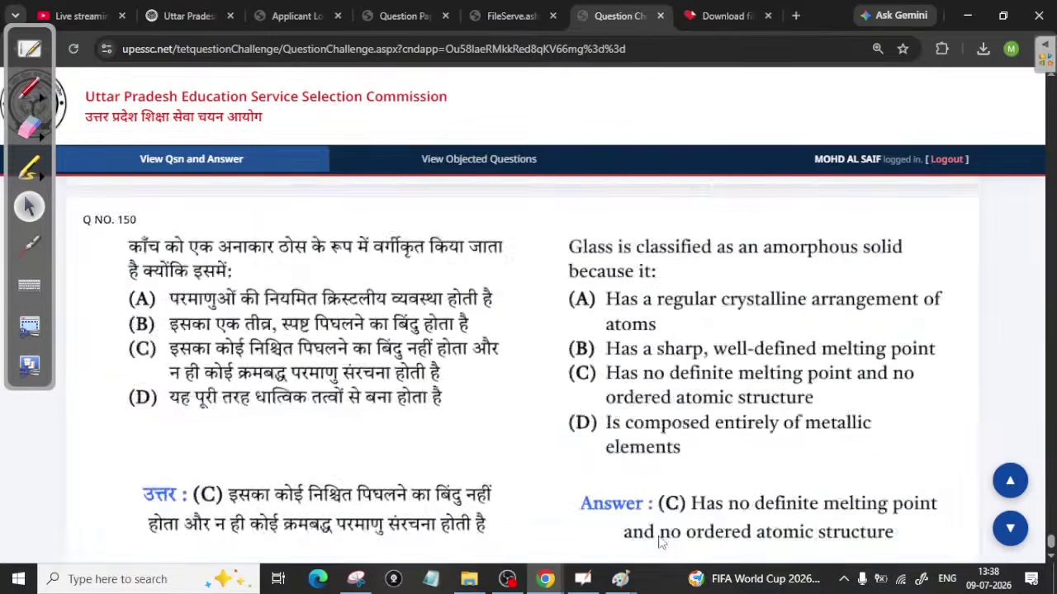
{"action": "left_click", "coordinate": [454, 492]}
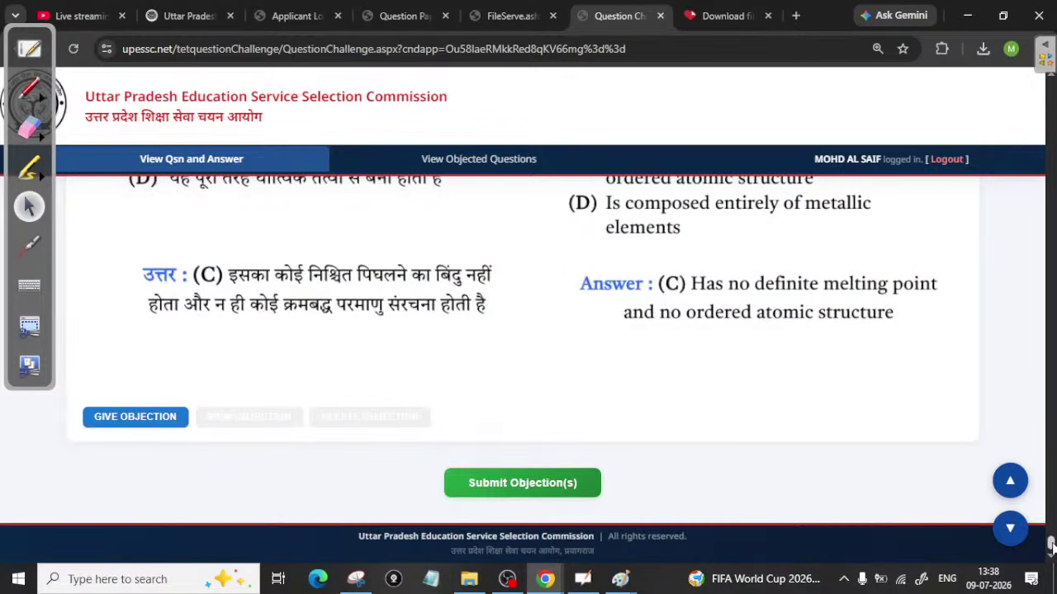
- Return from the end of the answer key to question 112 on the four fair coins
{"action": "left_click_drag", "start_coordinate": [1051, 545], "coordinate": [1051, 417]}
{"action": "scroll", "coordinate": [894, 448], "scroll_direction": "up", "scroll_amount": 10}
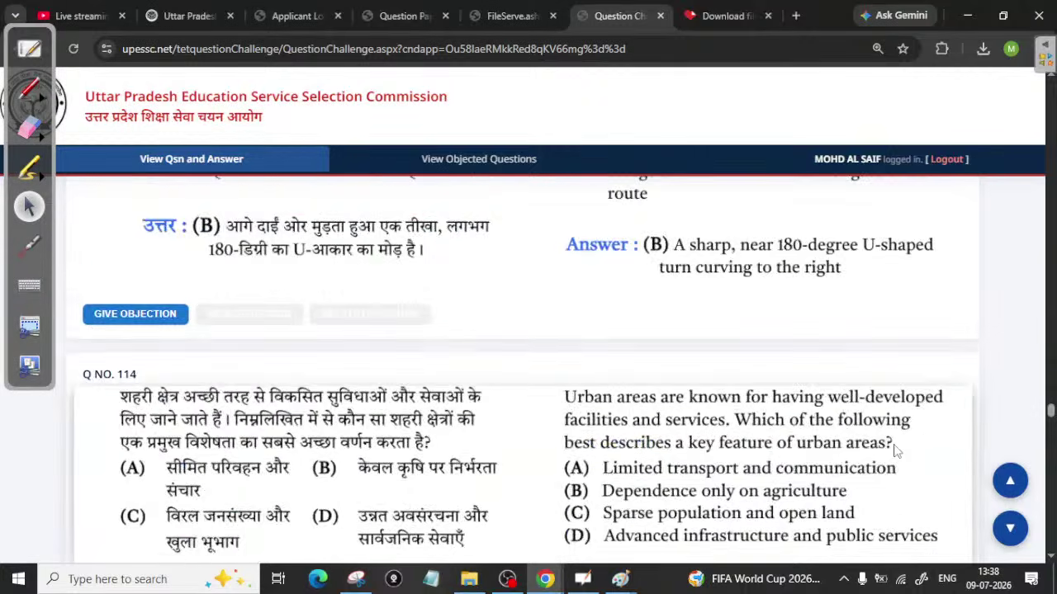
{"action": "scroll", "coordinate": [895, 450], "scroll_direction": "up", "scroll_amount": 5}
{"action": "scroll", "coordinate": [894, 448], "scroll_direction": "up", "scroll_amount": 5}
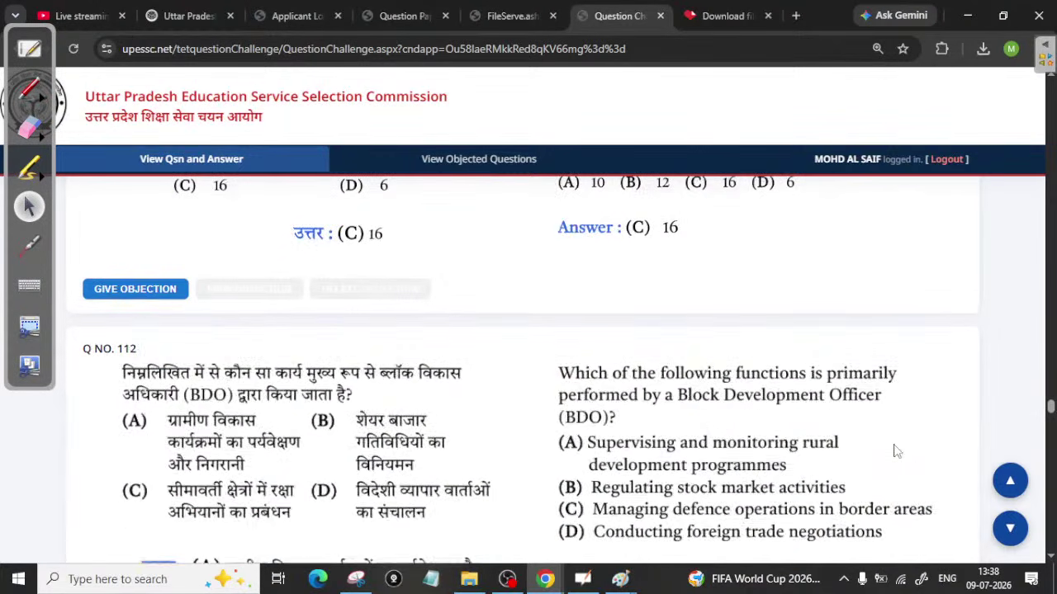
{"action": "scroll", "coordinate": [895, 450], "scroll_direction": "down", "scroll_amount": 3}
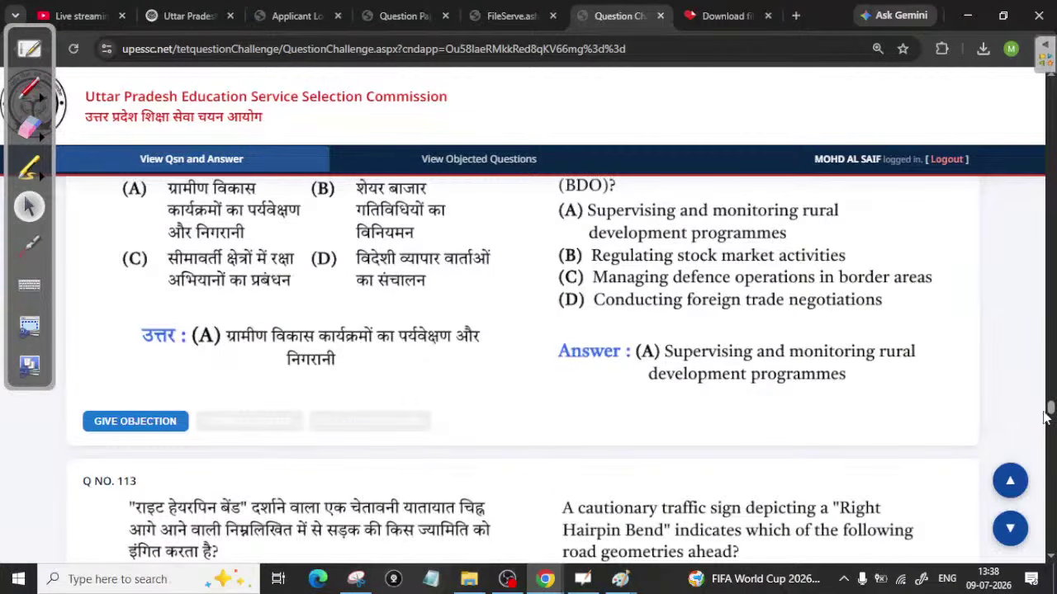
{"action": "left_click_drag", "start_coordinate": [1044, 417], "coordinate": [1051, 357]}
{"action": "scroll", "coordinate": [487, 396], "scroll_direction": "up", "scroll_amount": 1}
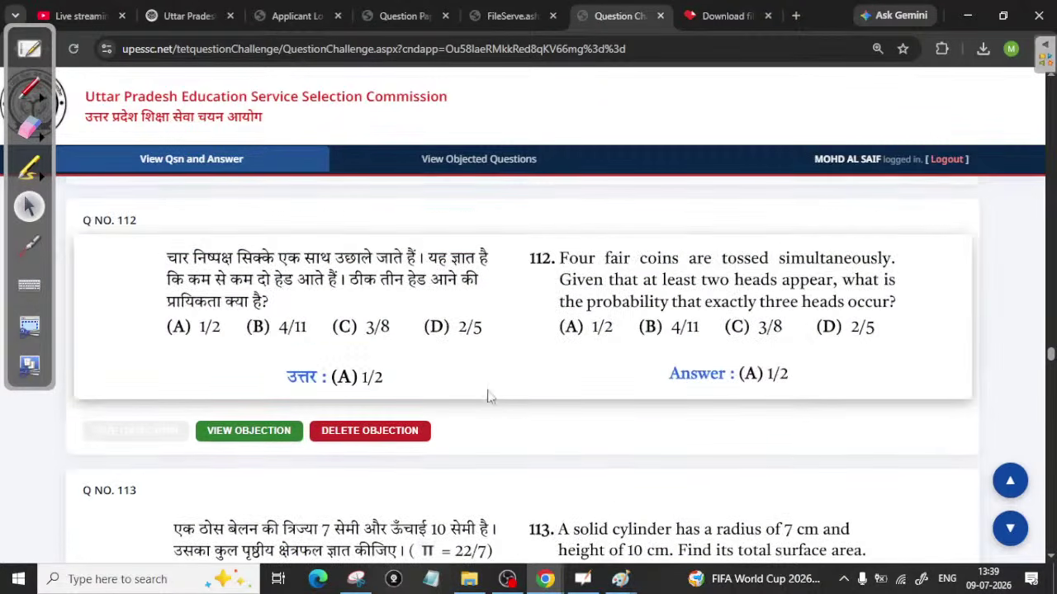
- Open the objection form for question 113 on the solid cylinder's total surface area
{"action": "scroll", "coordinate": [165, 360], "scroll_direction": "down", "scroll_amount": 4}
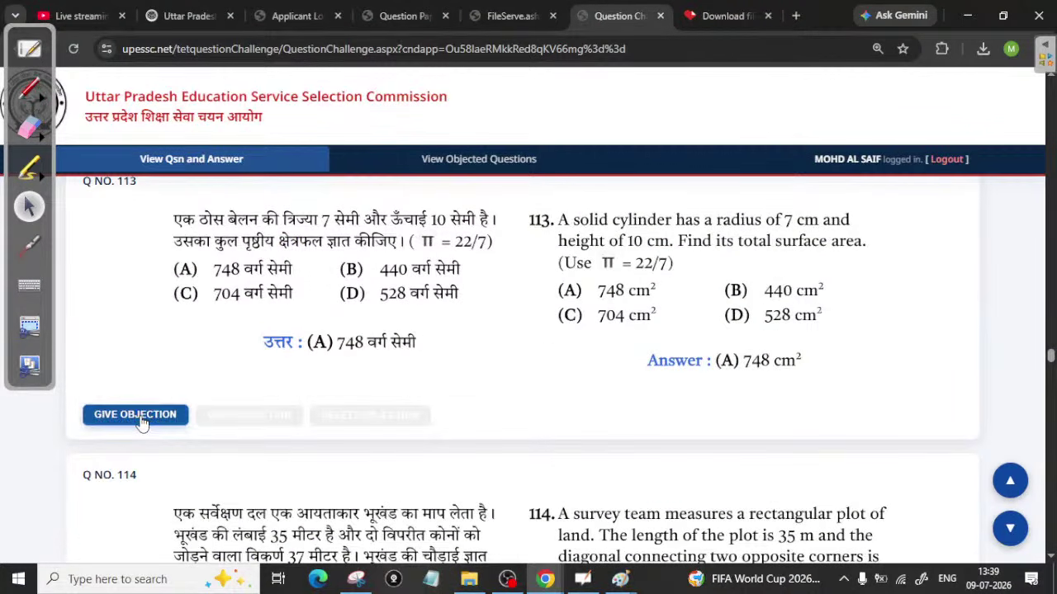
{"action": "scroll", "coordinate": [157, 385], "scroll_direction": "up", "scroll_amount": 2}
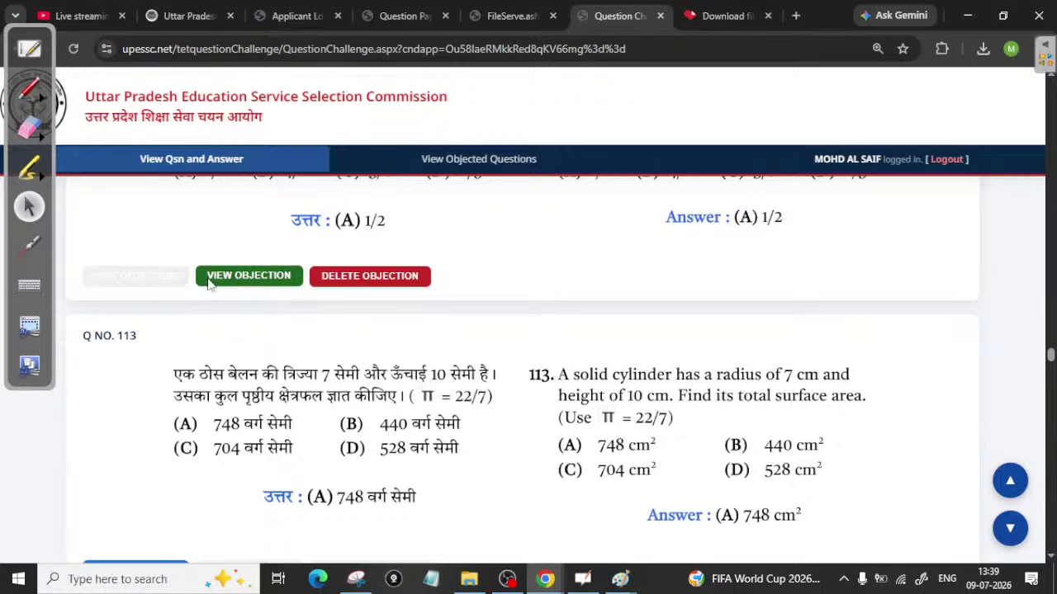
{"action": "scroll", "coordinate": [201, 314], "scroll_direction": "up", "scroll_amount": 1}
{"action": "scroll", "coordinate": [132, 355], "scroll_direction": "down", "scroll_amount": 2}
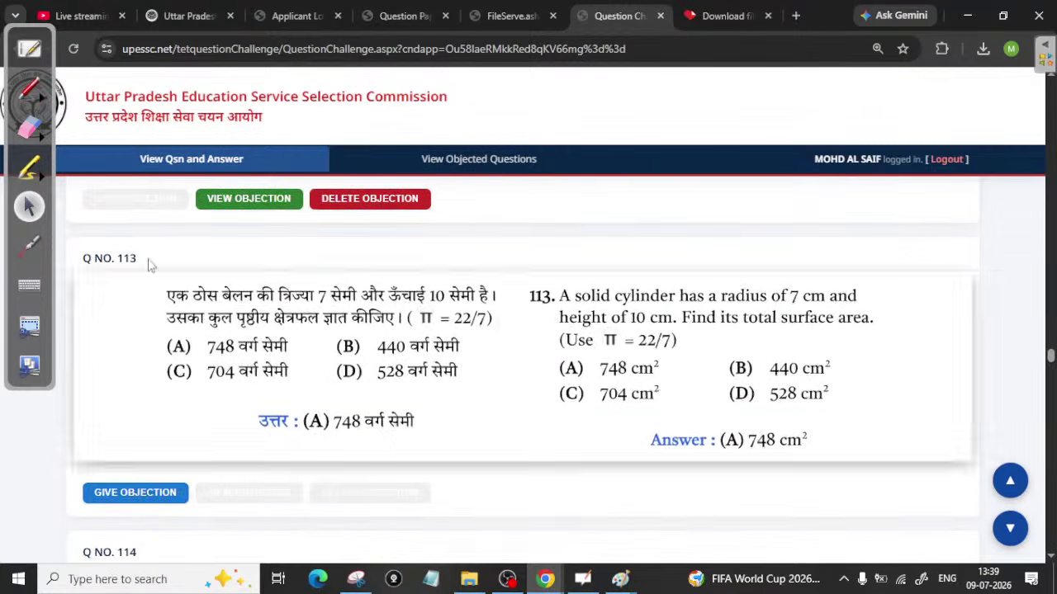
{"action": "left_click", "coordinate": [142, 493]}
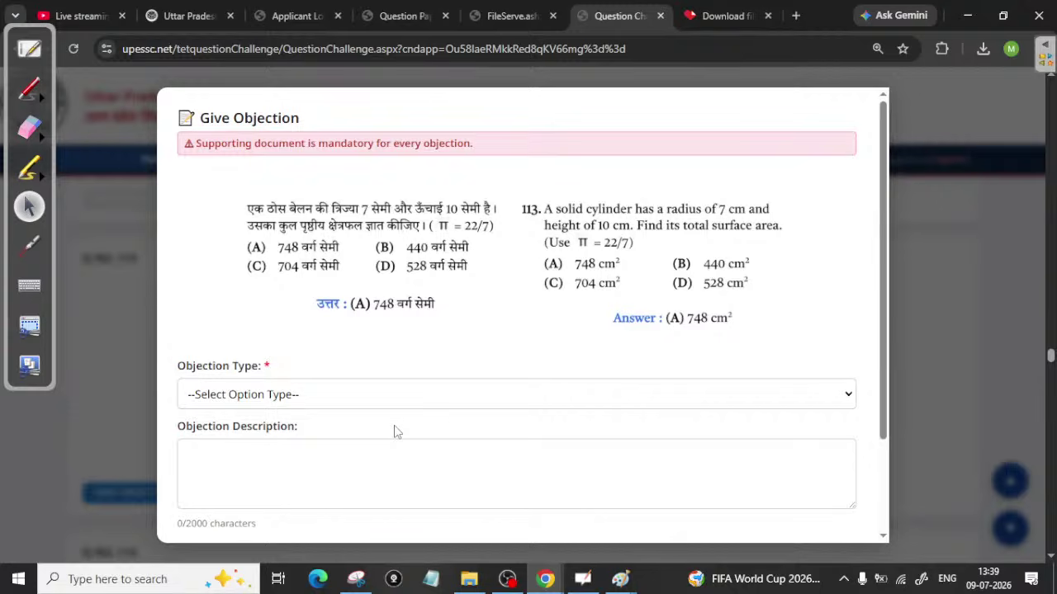
- Review the available objection types, trying "Key answer is wrong" and "All options are wrong" for question 113
{"action": "left_click", "coordinate": [452, 396]}
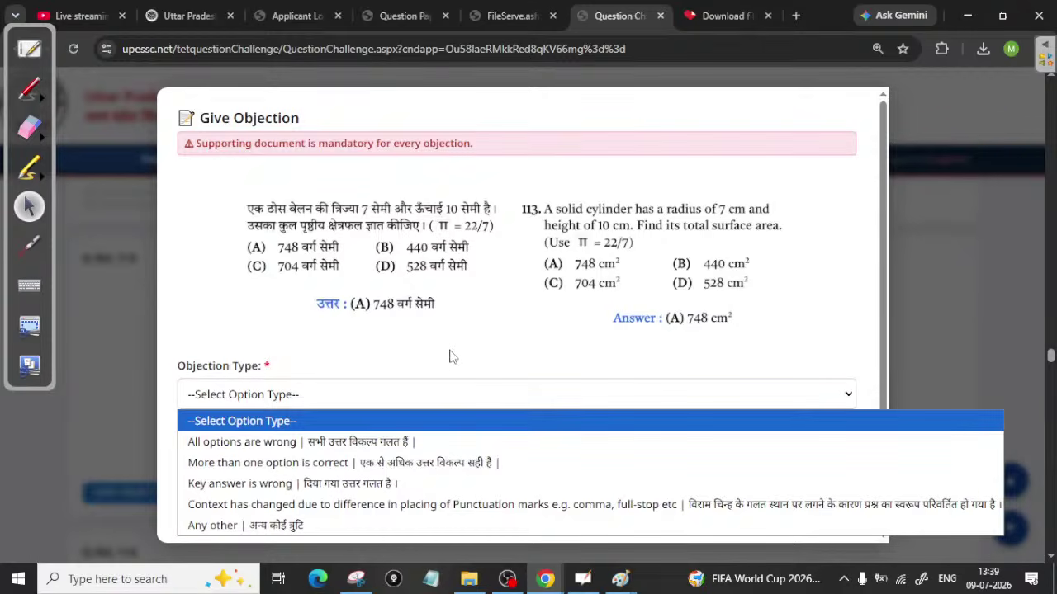
{"action": "scroll", "coordinate": [452, 356], "scroll_direction": "down", "scroll_amount": 1}
{"action": "left_click", "coordinate": [456, 317]}
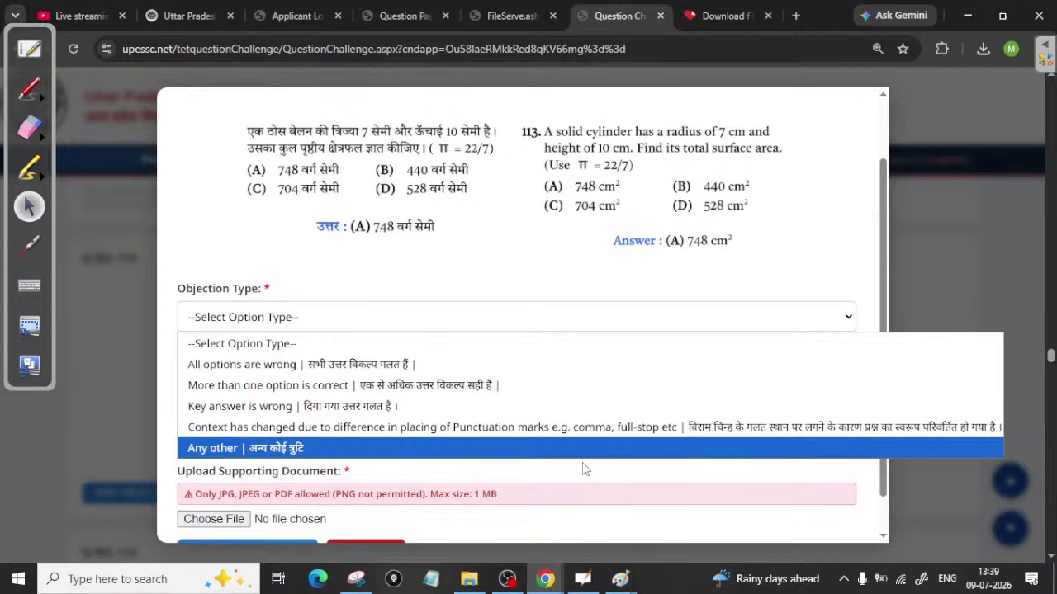
{"action": "left_click", "coordinate": [253, 407]}
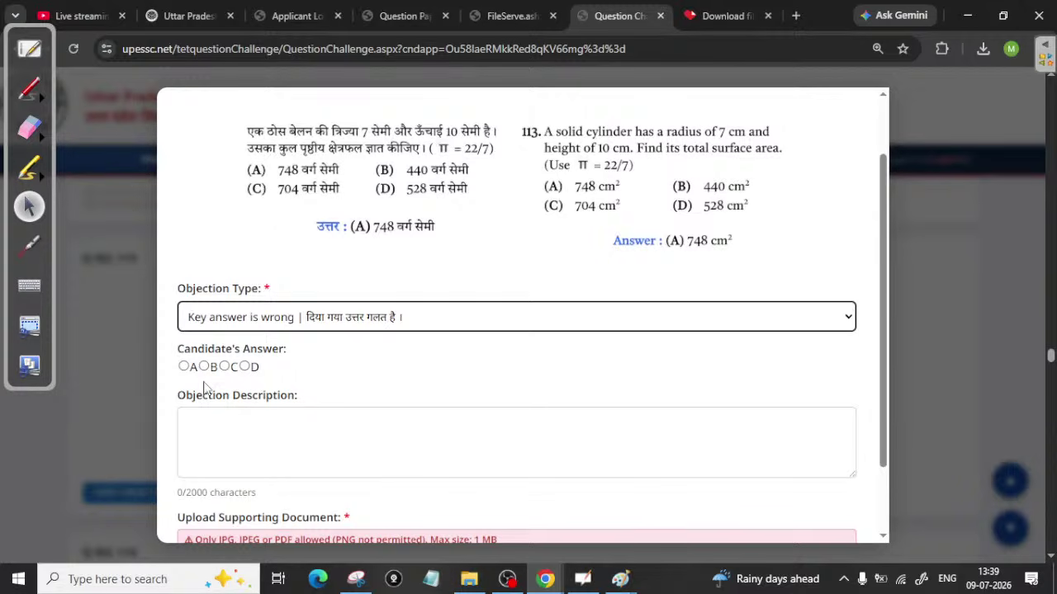
{"action": "left_click", "coordinate": [263, 317]}
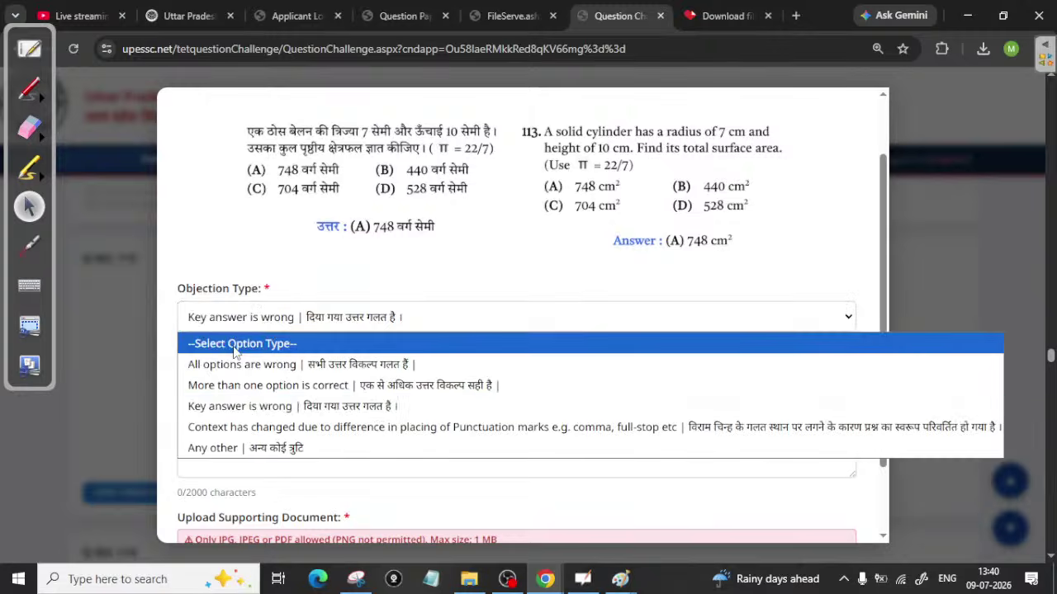
{"action": "left_click", "coordinate": [228, 364]}
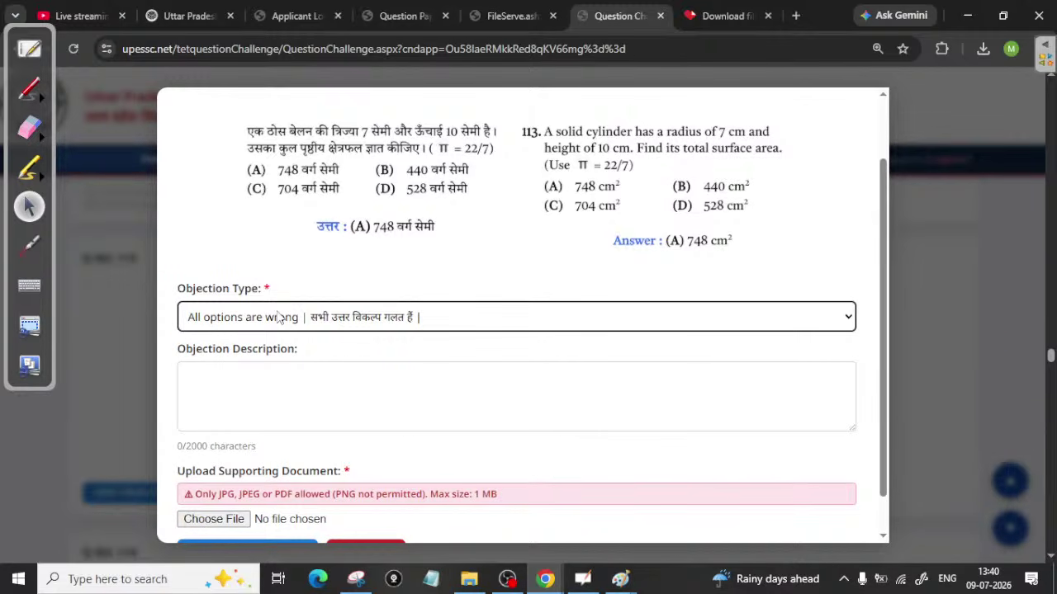
- Set the objection type to "More than one option is correct" and leave only B marked among the correct answers
{"action": "left_click", "coordinate": [279, 318]}
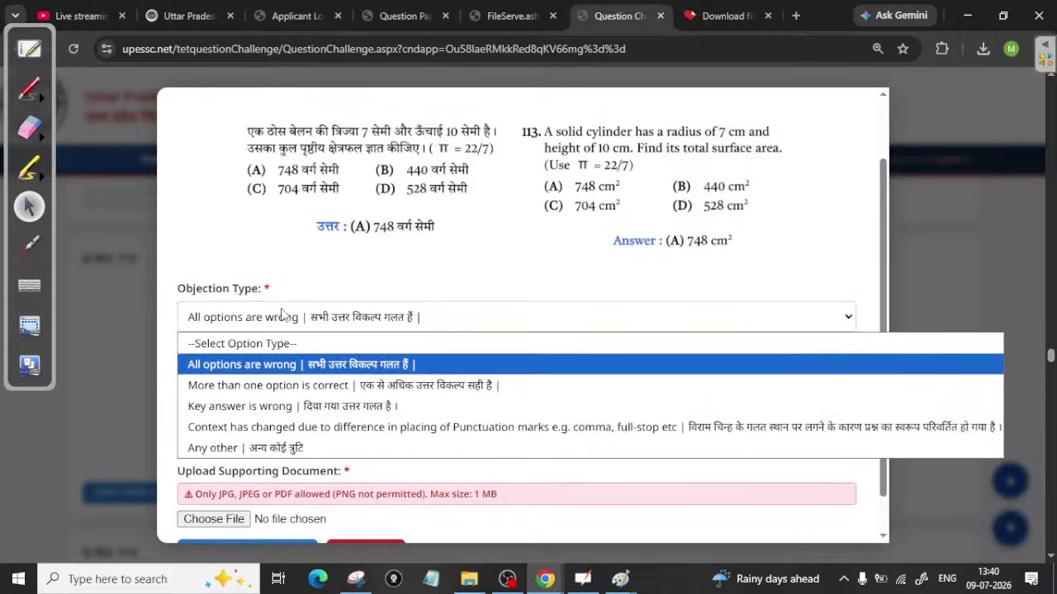
{"action": "left_click", "coordinate": [238, 387]}
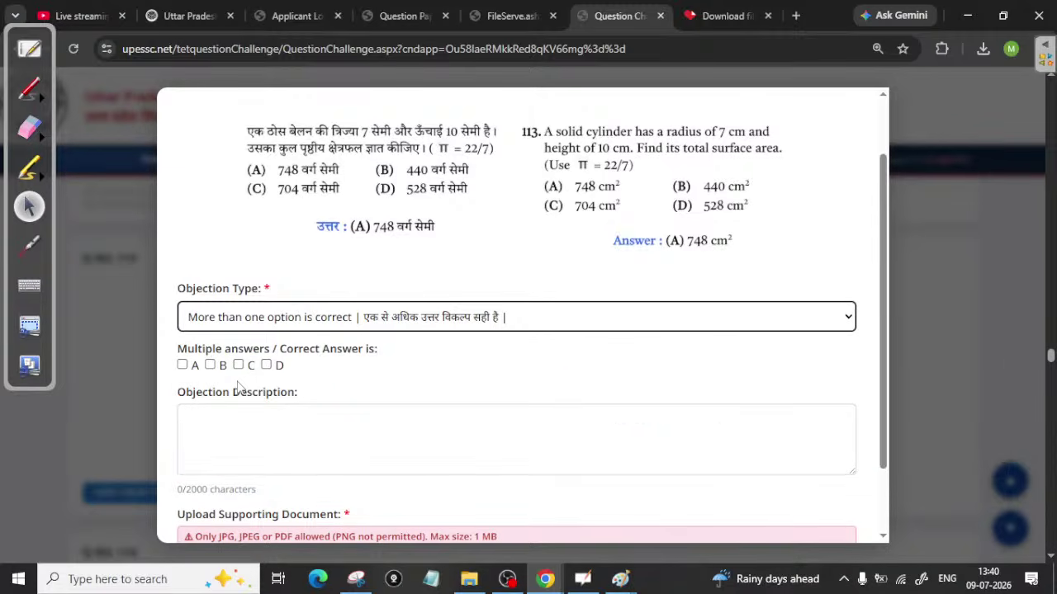
{"action": "left_click", "coordinate": [210, 364]}
{"action": "left_click", "coordinate": [239, 365]}
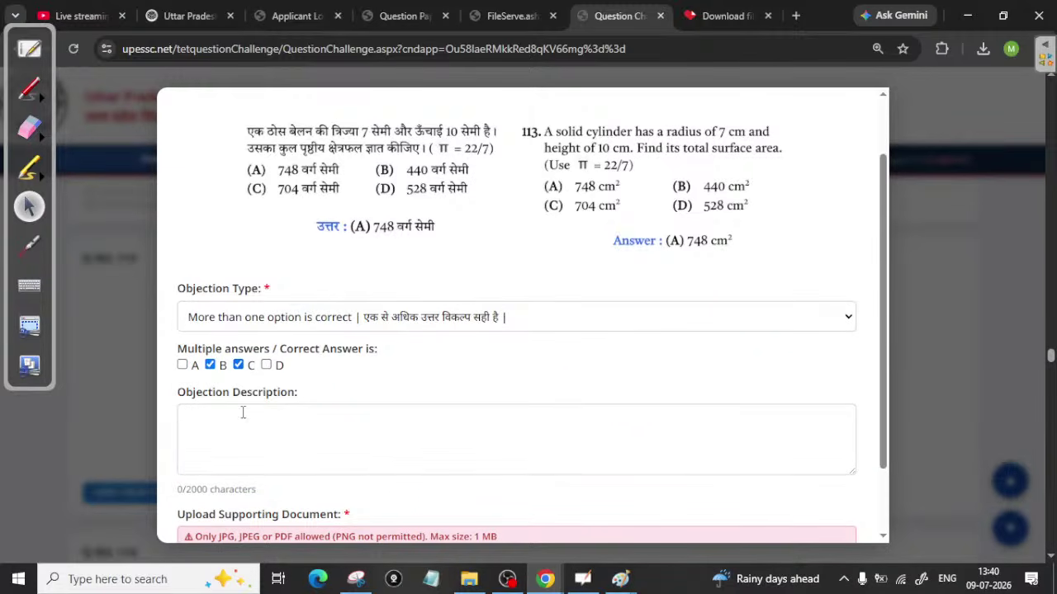
{"action": "left_click", "coordinate": [240, 366]}
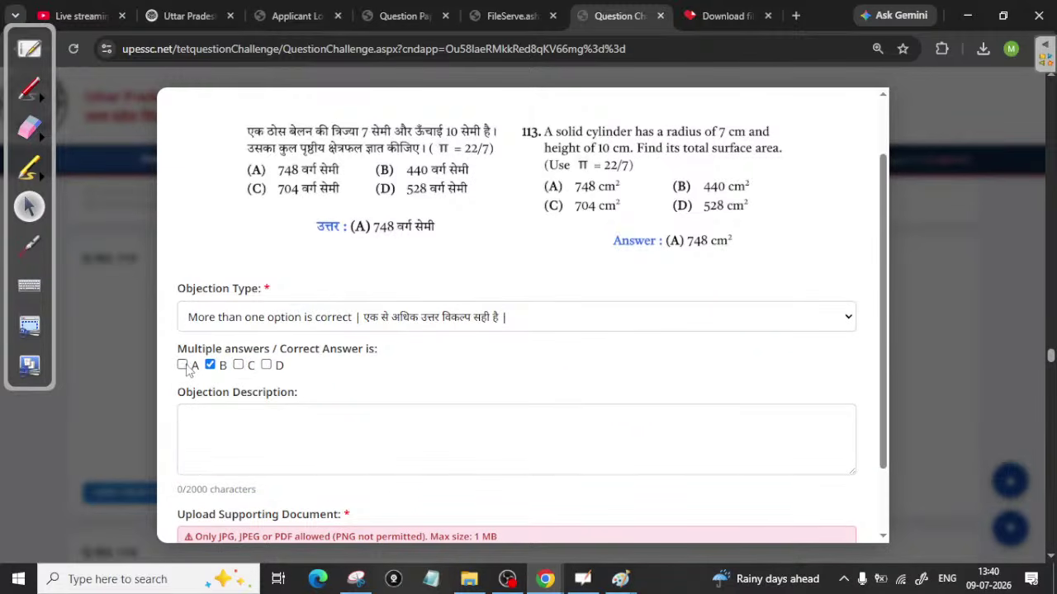
- Set the objection type to "Key answer is wrong" and choose D as the candidate's answer
{"action": "left_click", "coordinate": [254, 319]}
{"action": "left_click", "coordinate": [242, 406]}
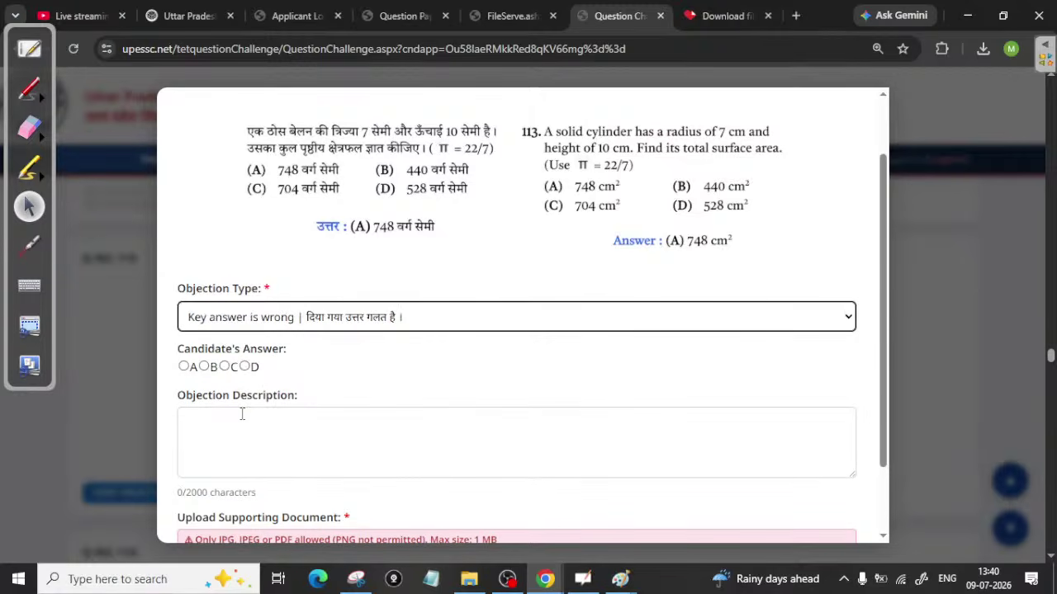
{"action": "left_click", "coordinate": [245, 367]}
- Try the objection type for changed context due to punctuation marks and the type "Any other", entering its empty text fields
{"action": "left_click", "coordinate": [267, 315]}
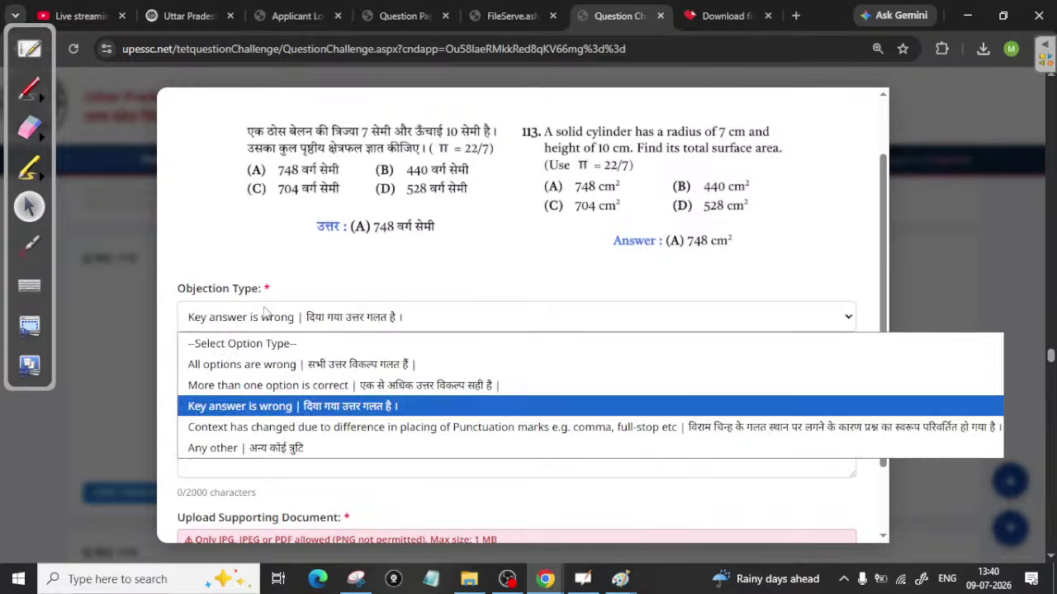
{"action": "key", "text": "Down"}
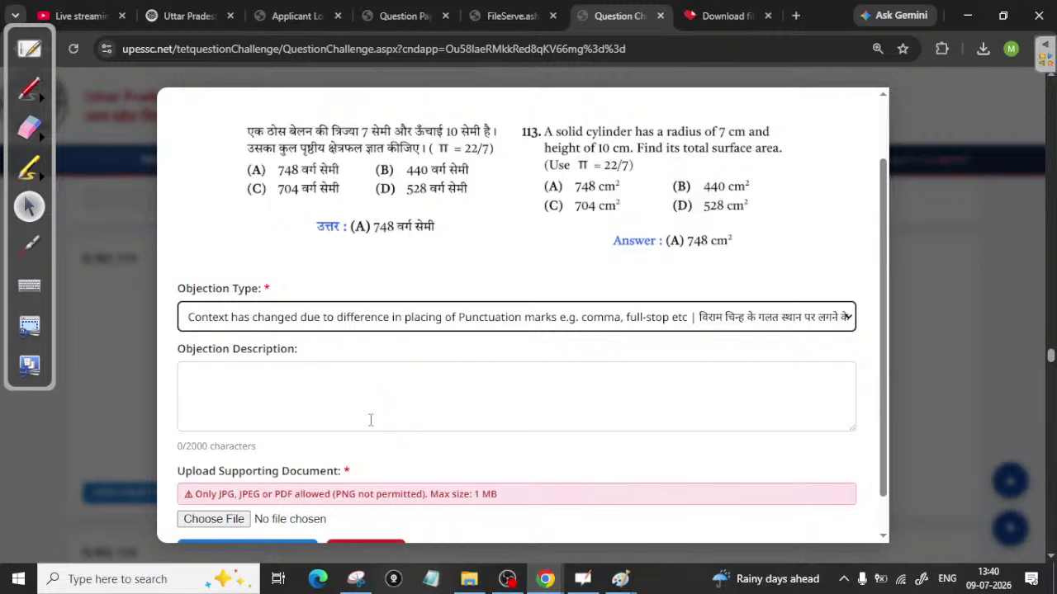
{"action": "left_click", "coordinate": [355, 317]}
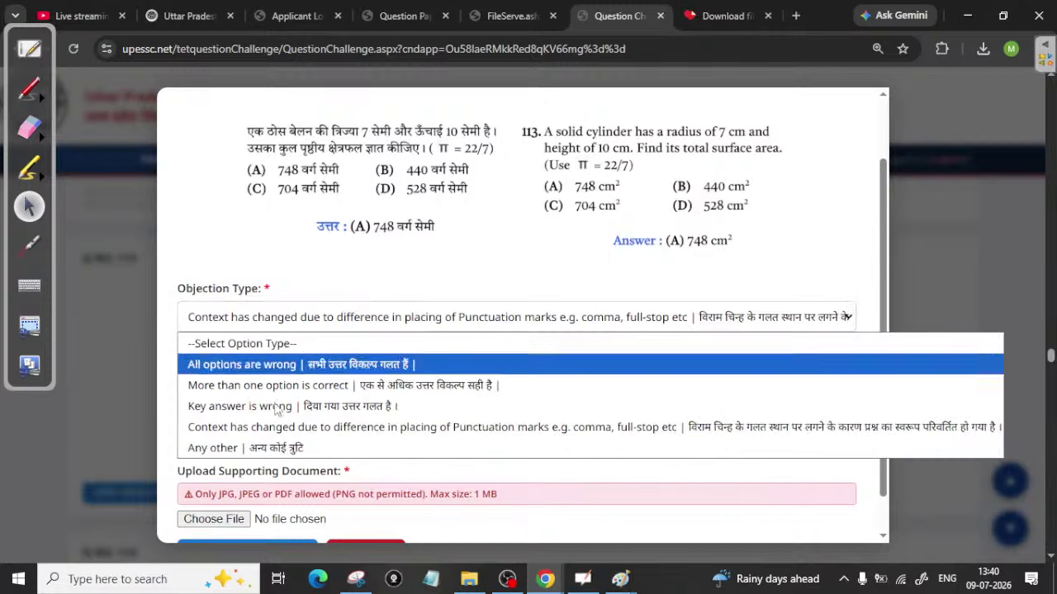
{"action": "left_click", "coordinate": [255, 450]}
{"action": "key", "text": "Down"}
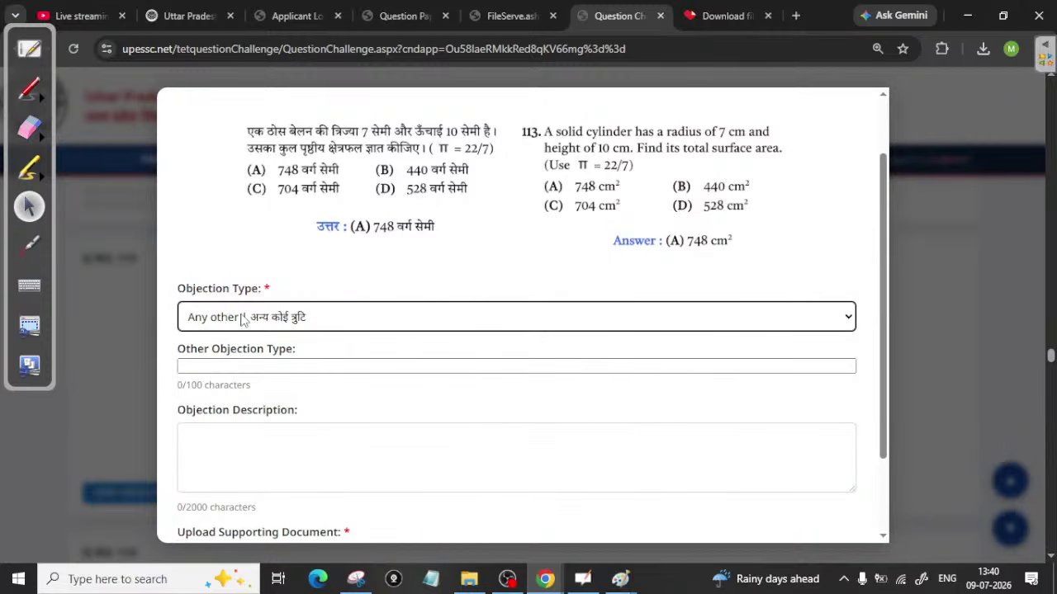
{"action": "left_click", "coordinate": [209, 366]}
{"action": "left_click", "coordinate": [239, 454]}
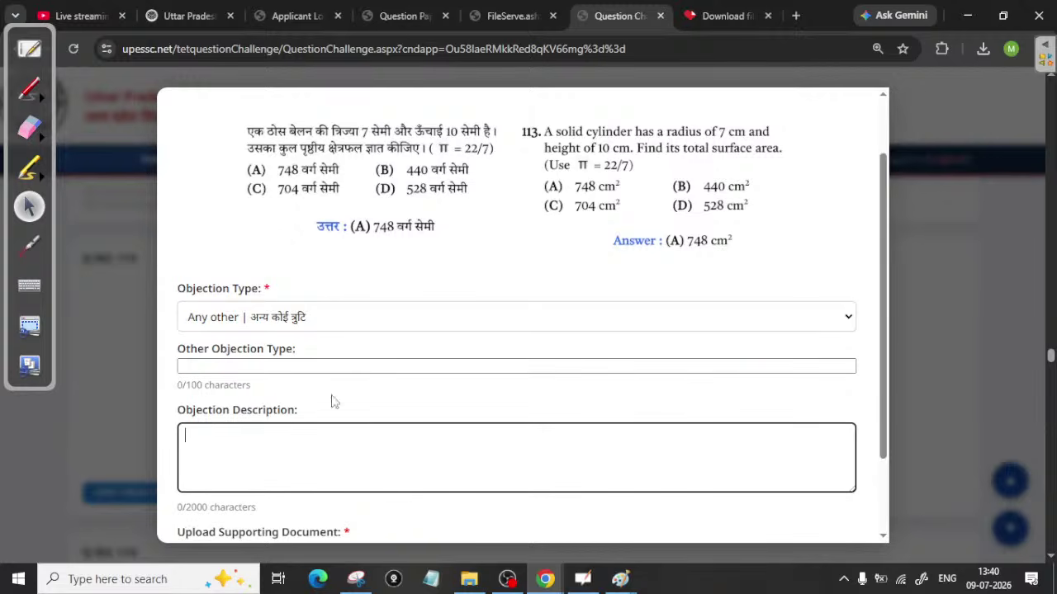
- Set the objection type back to "Key answer is wrong", check the document upload requirements, and close the form without submitting
{"action": "left_click", "coordinate": [313, 325]}
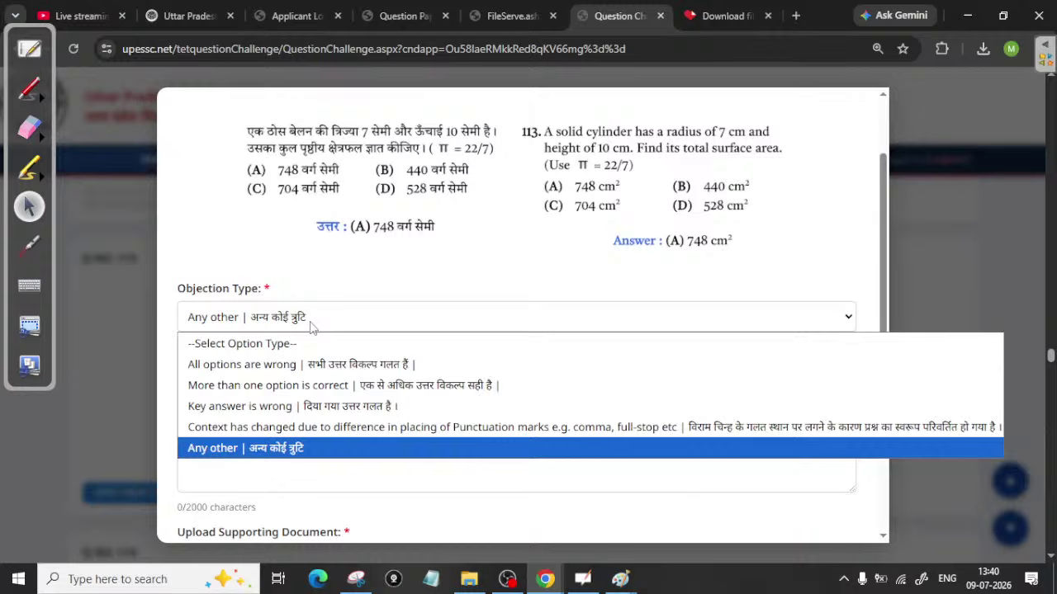
{"action": "left_click", "coordinate": [272, 406]}
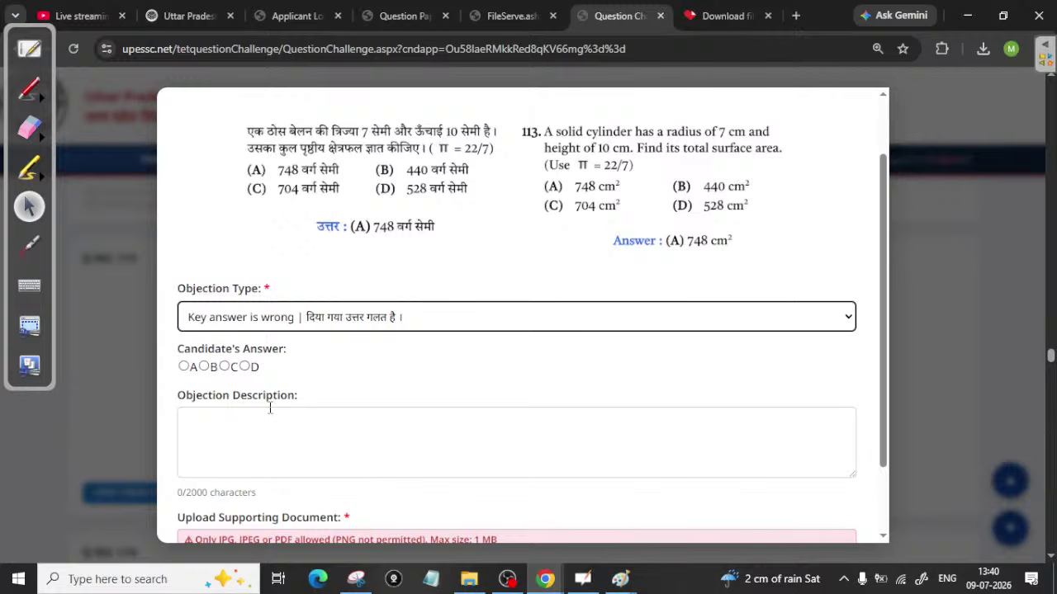
{"action": "scroll", "coordinate": [270, 407], "scroll_direction": "down", "scroll_amount": 2}
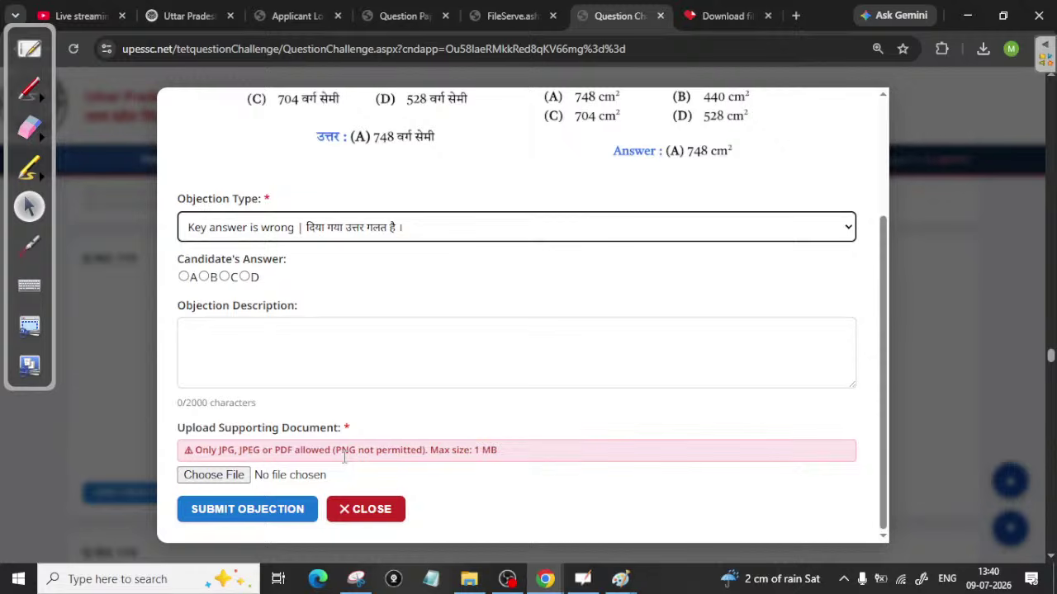
{"action": "left_click", "coordinate": [361, 516]}
- Open the submitted objection for question 112 and read its type, candidate's answer and description
{"action": "scroll", "coordinate": [321, 465], "scroll_direction": "up", "scroll_amount": 2}
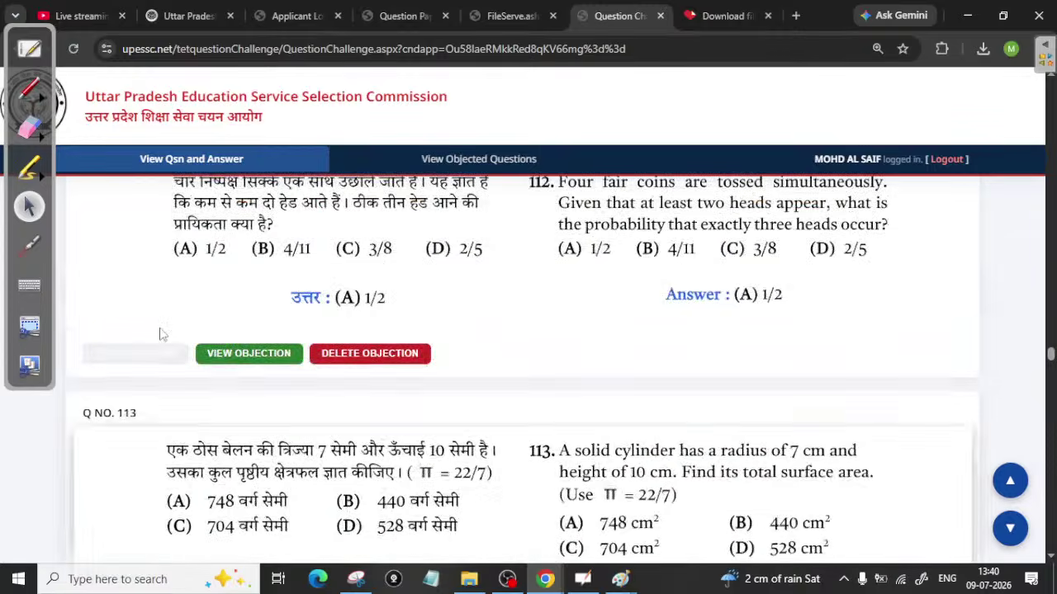
{"action": "left_click", "coordinate": [248, 355]}
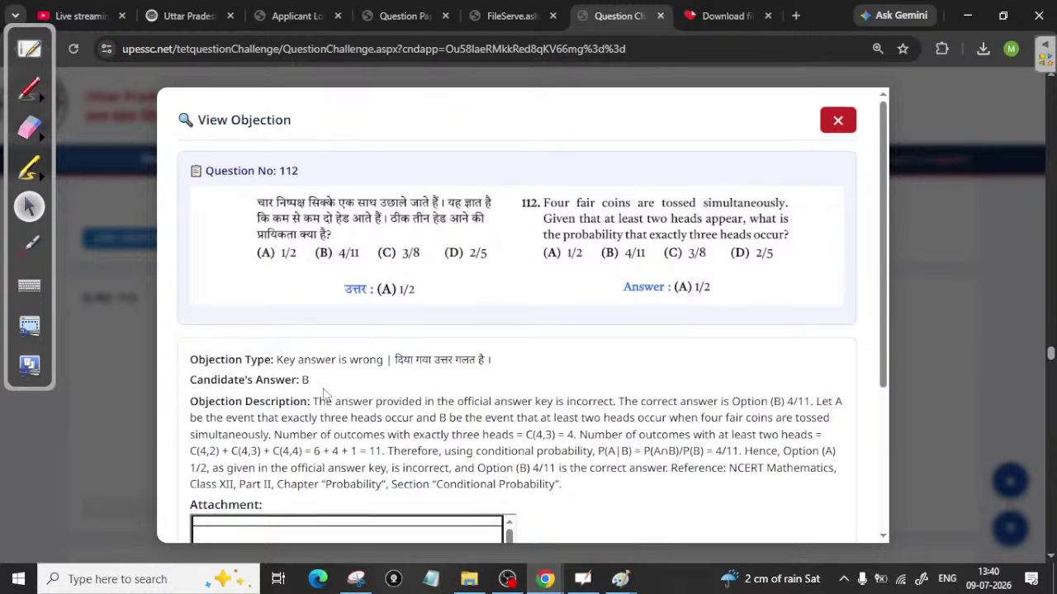
{"action": "scroll", "coordinate": [324, 394], "scroll_direction": "down", "scroll_amount": 1}
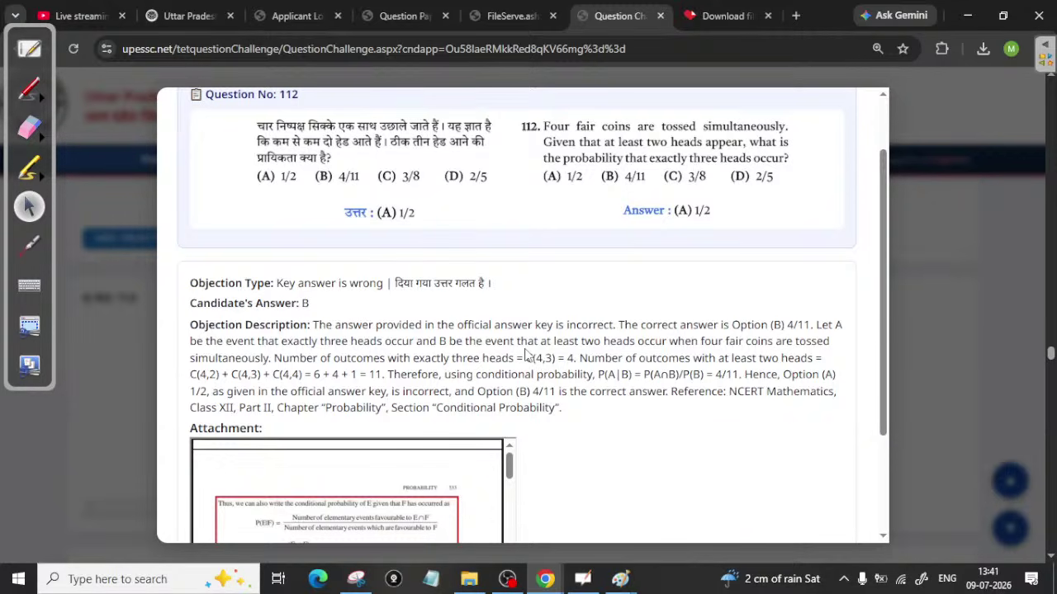
{"action": "scroll", "coordinate": [544, 362], "scroll_direction": "down", "scroll_amount": 2}
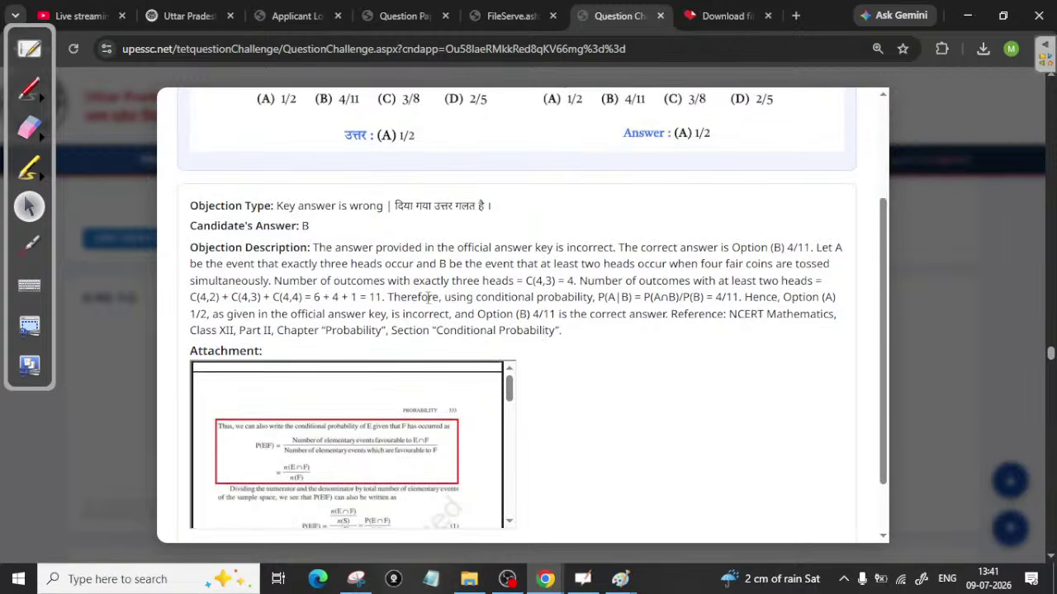
{"action": "scroll", "coordinate": [601, 380], "scroll_direction": "down", "scroll_amount": 2}
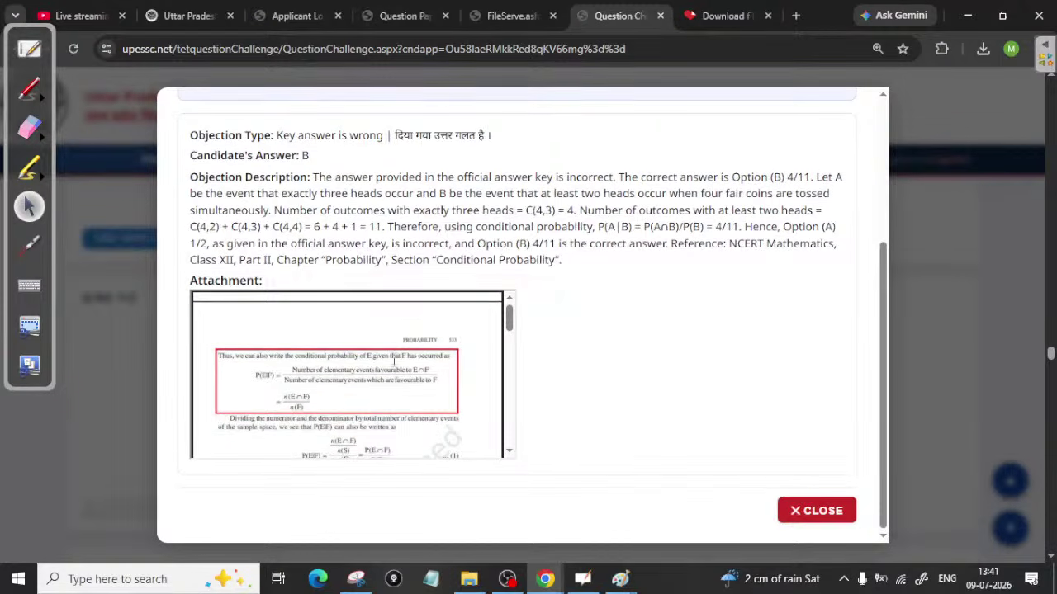
- Examine the objection's attachment, from the textbook pages on conditional probability to the worked solution of question 112
{"action": "scroll", "coordinate": [323, 388], "scroll_direction": "down", "scroll_amount": 2}
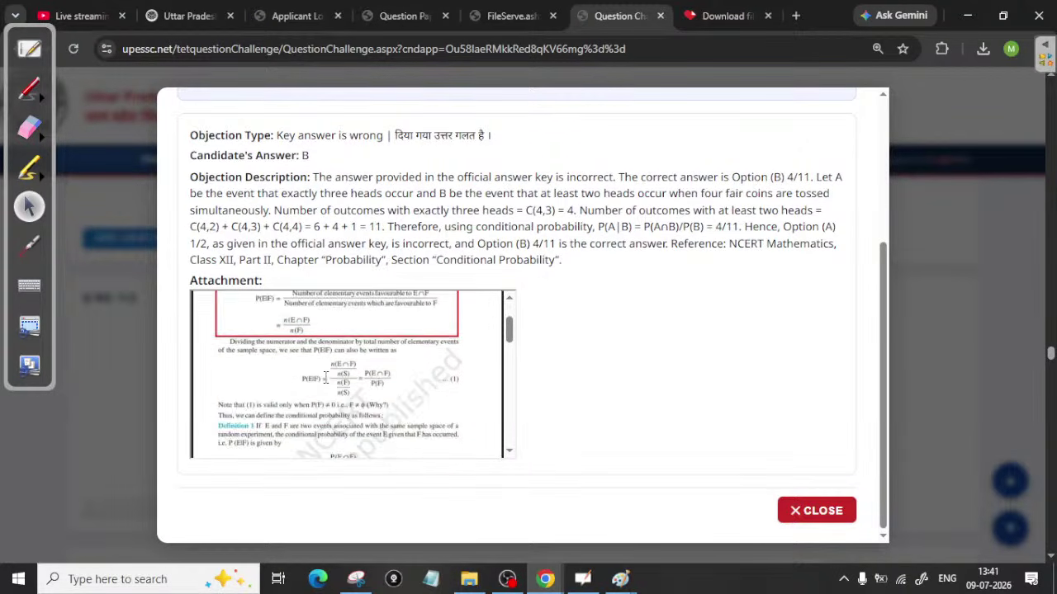
{"action": "scroll", "coordinate": [247, 384], "scroll_direction": "up", "scroll_amount": 2}
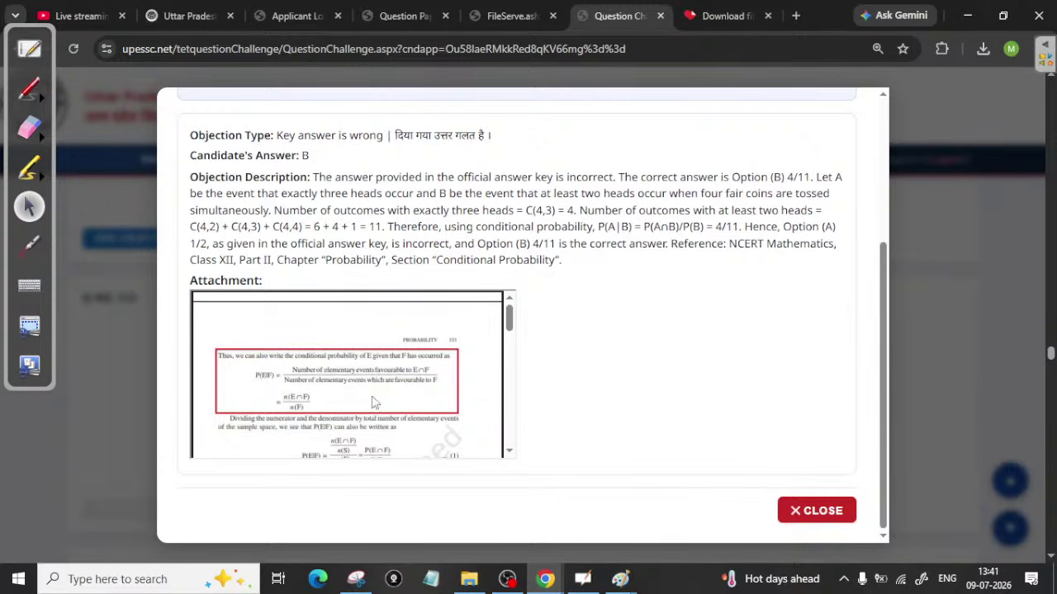
{"action": "scroll", "coordinate": [342, 397], "scroll_direction": "down", "scroll_amount": 5}
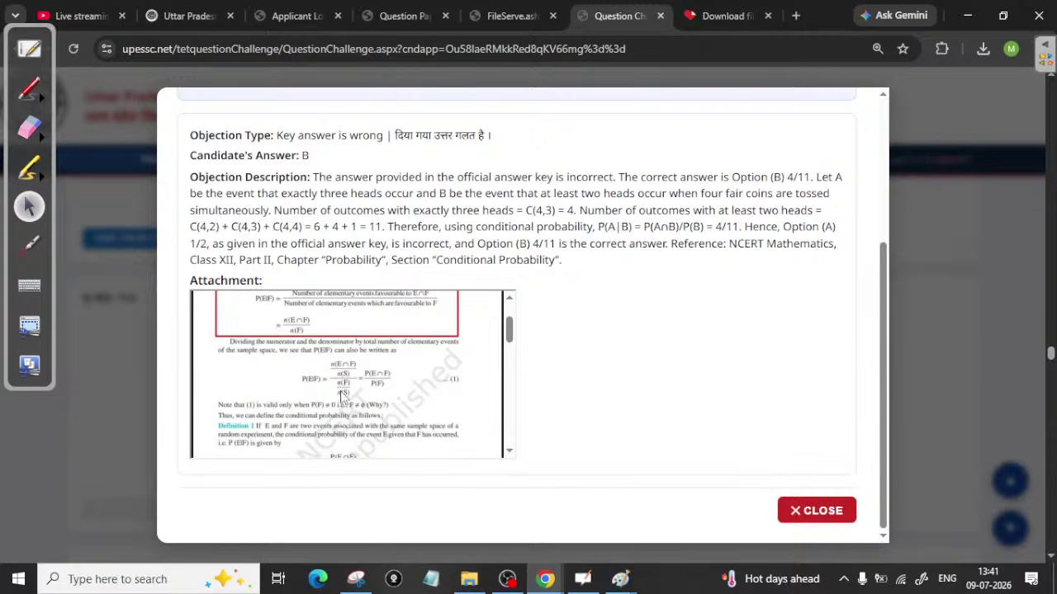
{"action": "scroll", "coordinate": [344, 393], "scroll_direction": "down", "scroll_amount": 8}
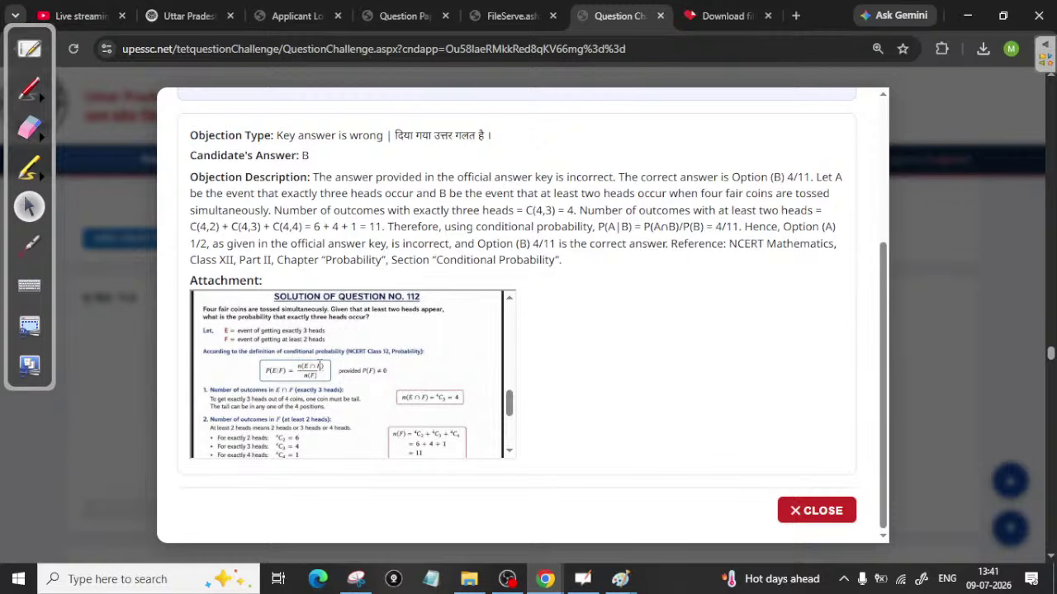
{"action": "scroll", "coordinate": [319, 366], "scroll_direction": "down", "scroll_amount": 2}
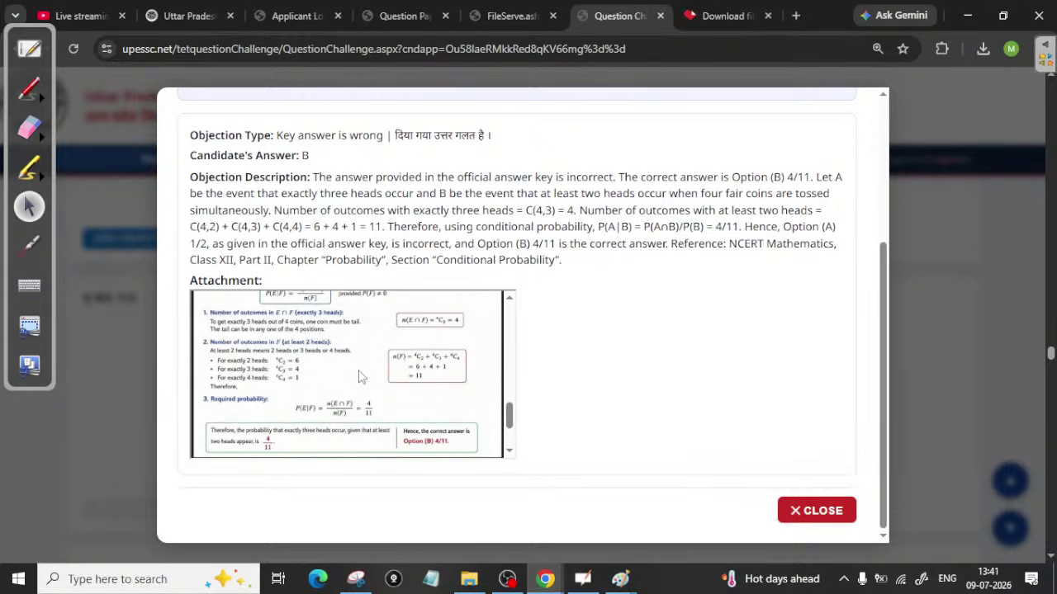
{"action": "scroll", "coordinate": [359, 377], "scroll_direction": "down", "scroll_amount": 2}
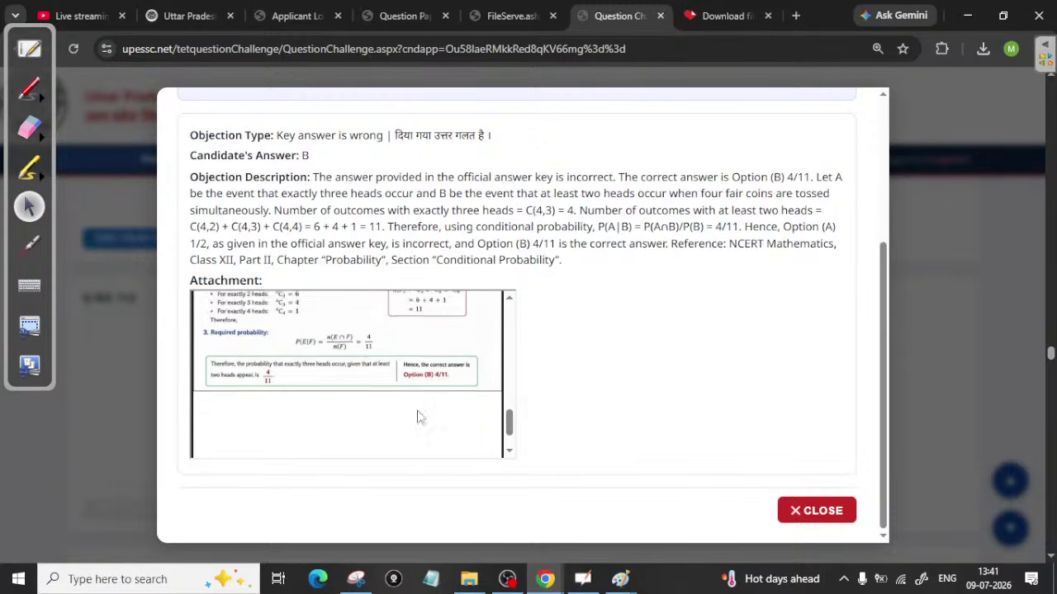
{"action": "scroll", "coordinate": [418, 417], "scroll_direction": "up", "scroll_amount": 3}
{"action": "scroll", "coordinate": [387, 337], "scroll_direction": "up", "scroll_amount": 2}
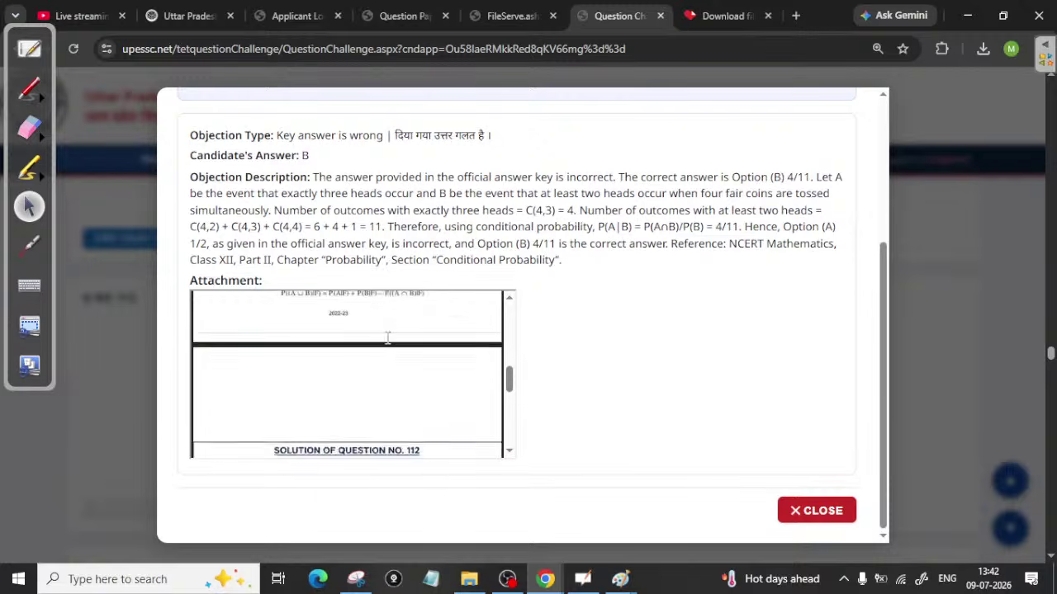
{"action": "scroll", "coordinate": [413, 430], "scroll_direction": "down", "scroll_amount": 3}
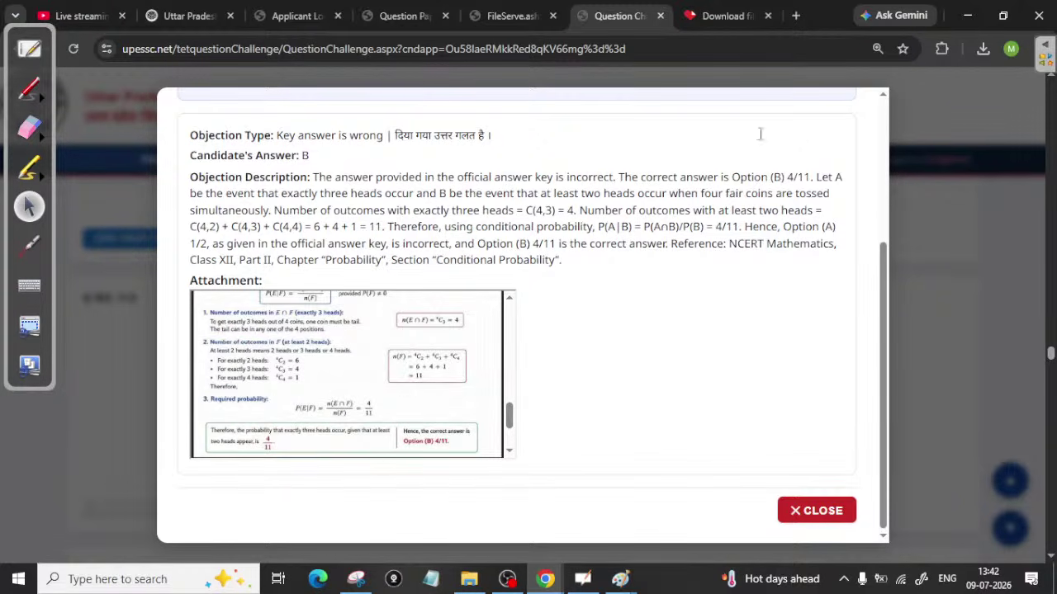
- Switch to iLovePDF, leave the finished conversion, and open the JPG to PDF tool from the site's home page
{"action": "left_click", "coordinate": [725, 16]}
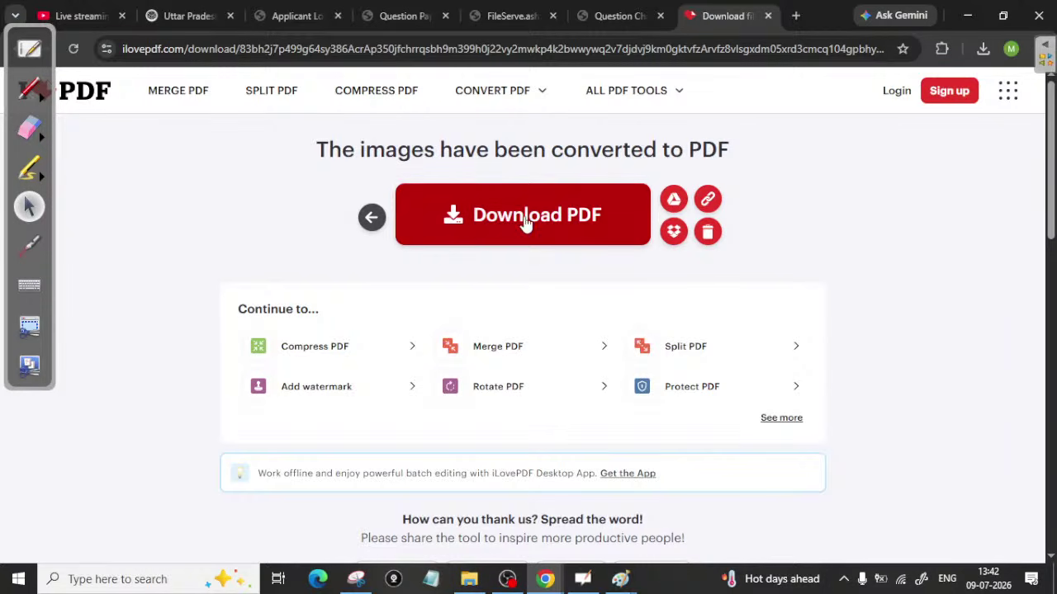
{"action": "left_click", "coordinate": [373, 217]}
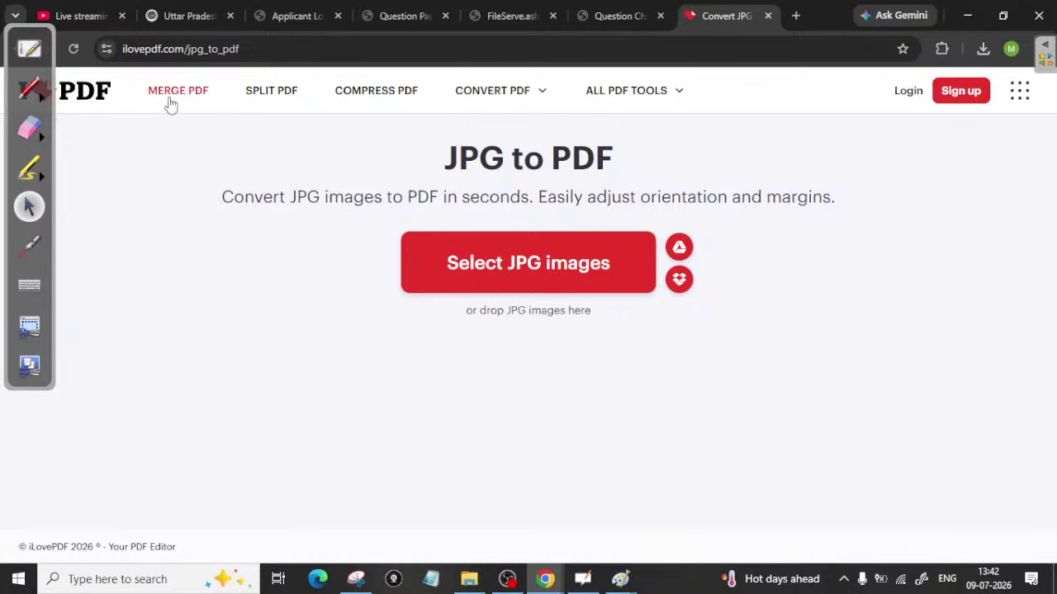
{"action": "left_click", "coordinate": [93, 99]}
{"action": "scroll", "coordinate": [179, 302], "scroll_direction": "down", "scroll_amount": 5}
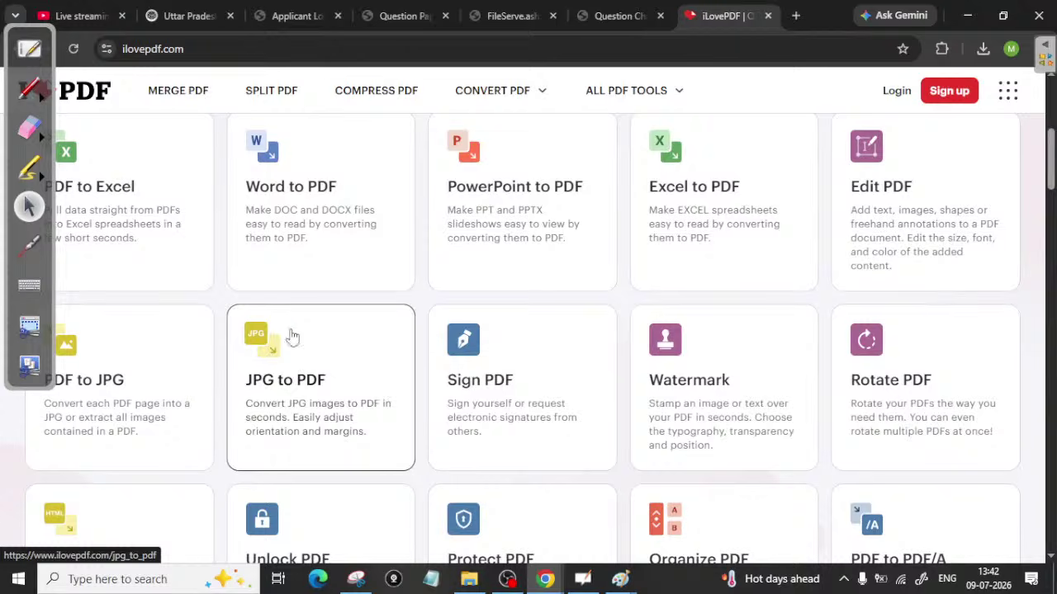
{"action": "left_click", "coordinate": [315, 383]}
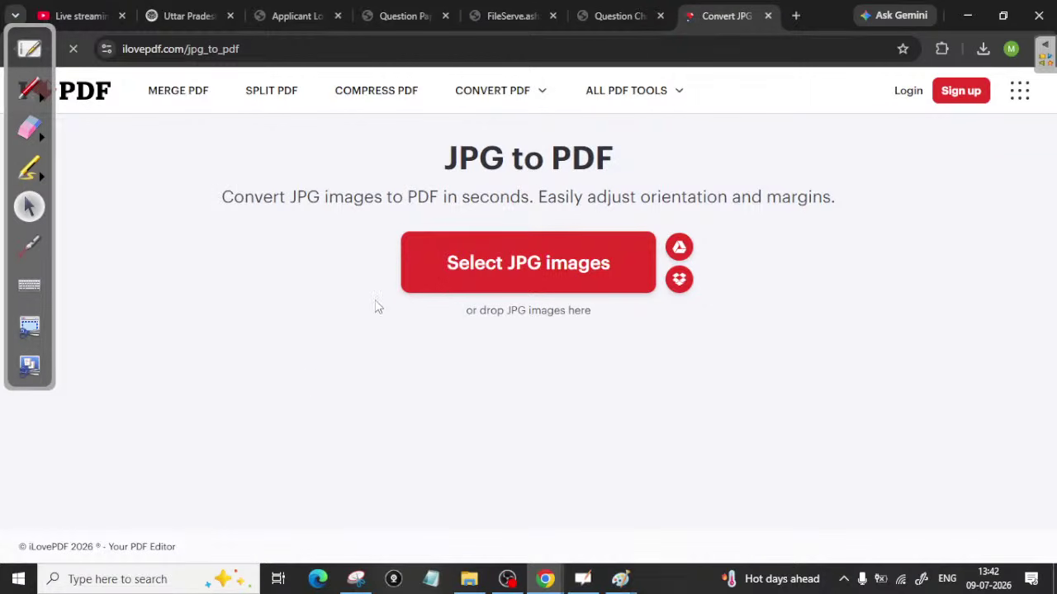
- Check where the JPG images for the PDF are chosen, leave without selecting any, and return to the Question Challenge page
{"action": "left_click", "coordinate": [529, 272]}
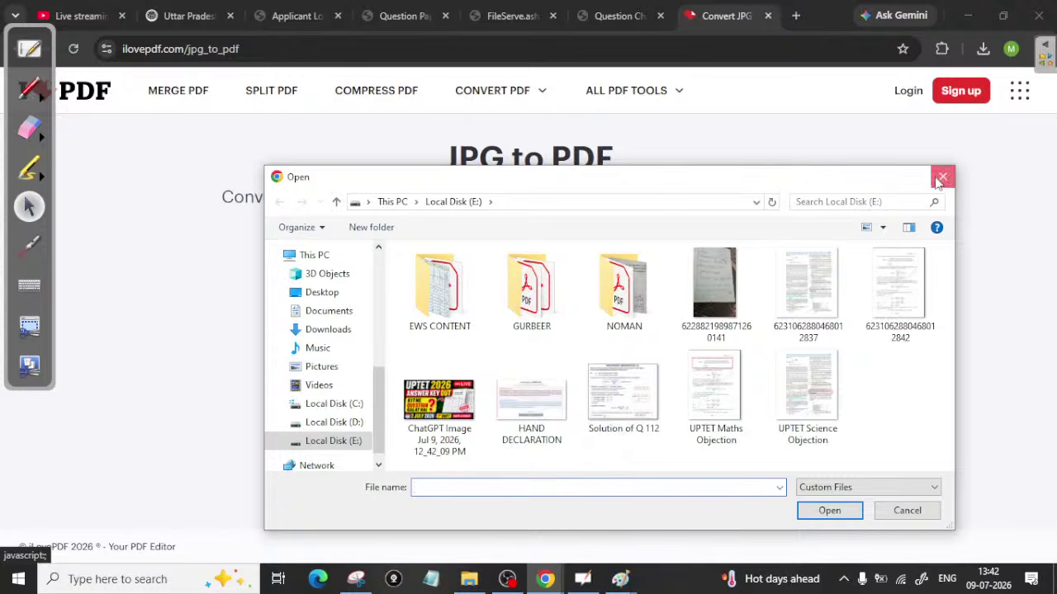
{"action": "left_click", "coordinate": [941, 177]}
{"action": "left_click", "coordinate": [634, 12]}
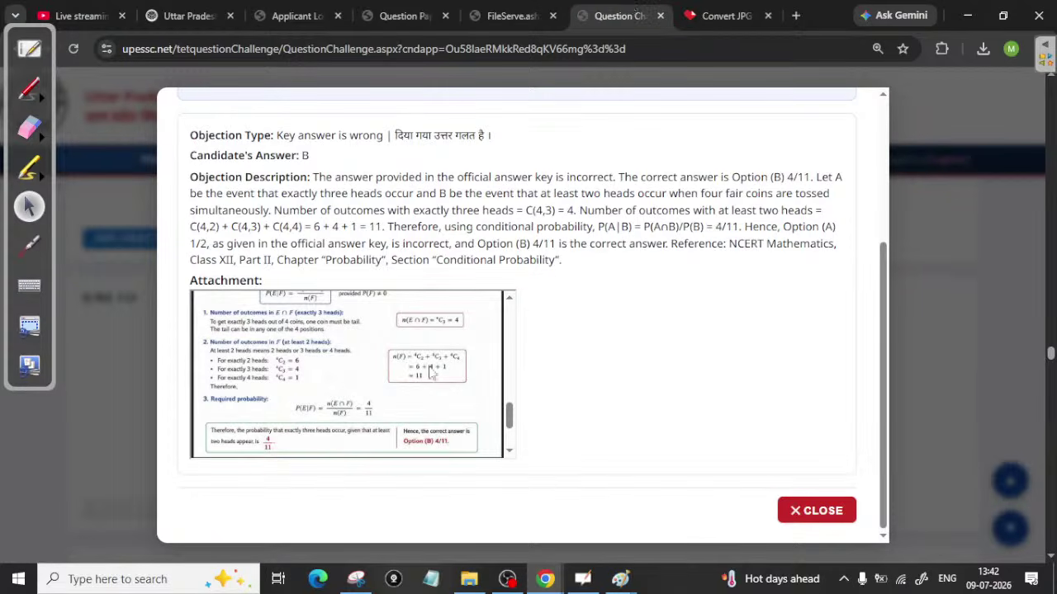
- Review question 112's objection from its printed question to the end of the attached solution, and close it
{"action": "scroll", "coordinate": [388, 388], "scroll_direction": "down", "scroll_amount": 5}
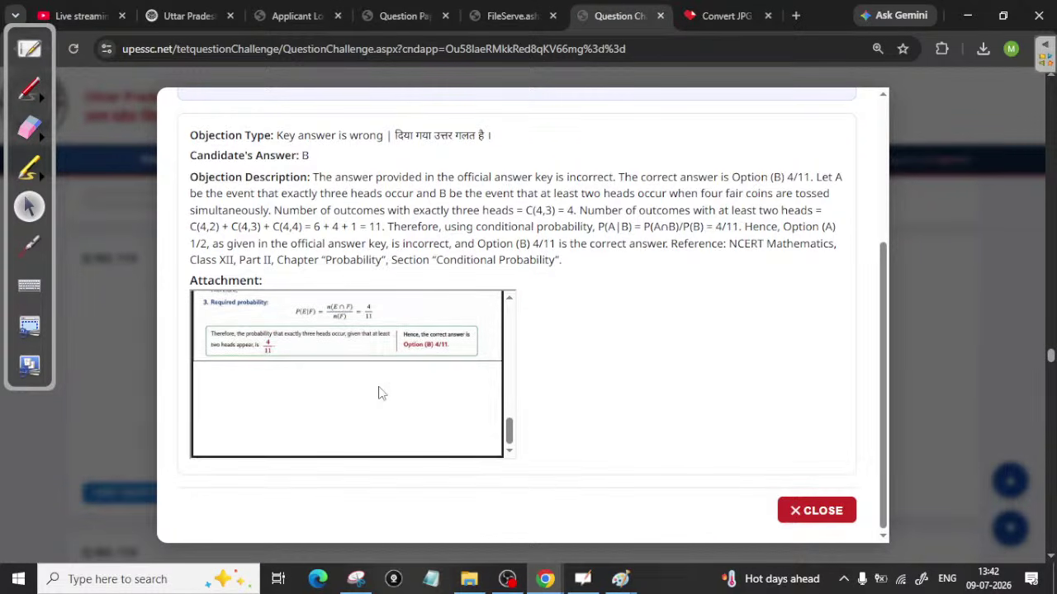
{"action": "scroll", "coordinate": [544, 345], "scroll_direction": "up", "scroll_amount": 5}
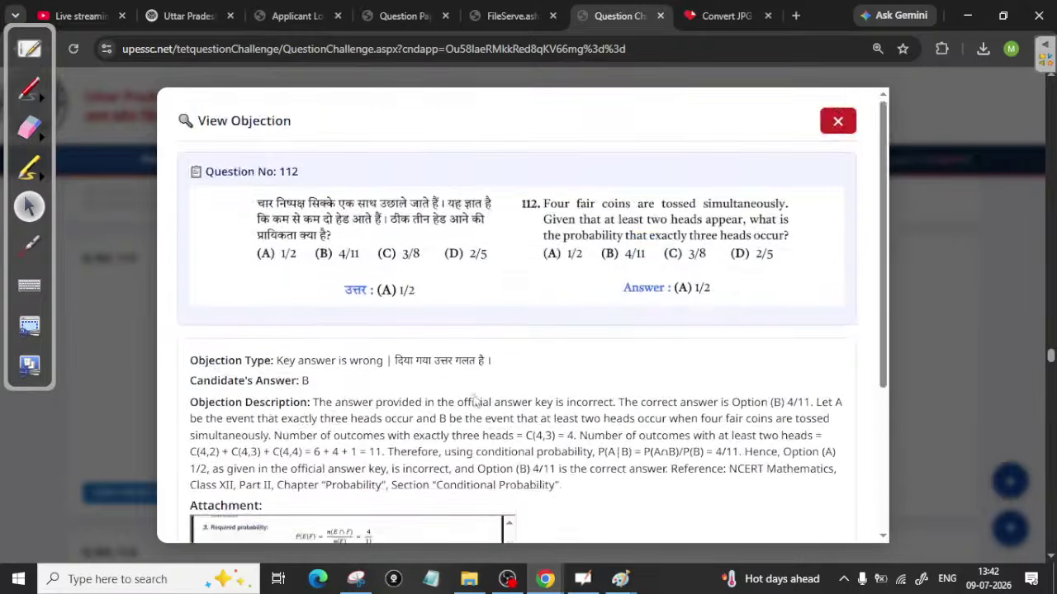
{"action": "scroll", "coordinate": [550, 412], "scroll_direction": "down", "scroll_amount": 5}
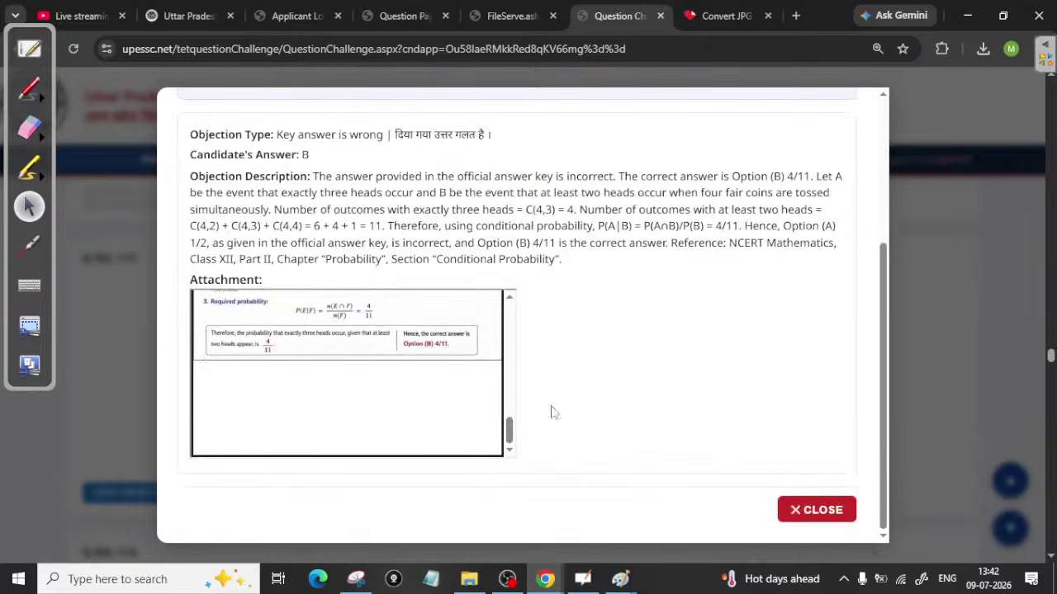
{"action": "left_click", "coordinate": [802, 511]}
- Find question 140 in the question list and compare its options with the key answer
{"action": "scroll", "coordinate": [683, 413], "scroll_direction": "up", "scroll_amount": 4}
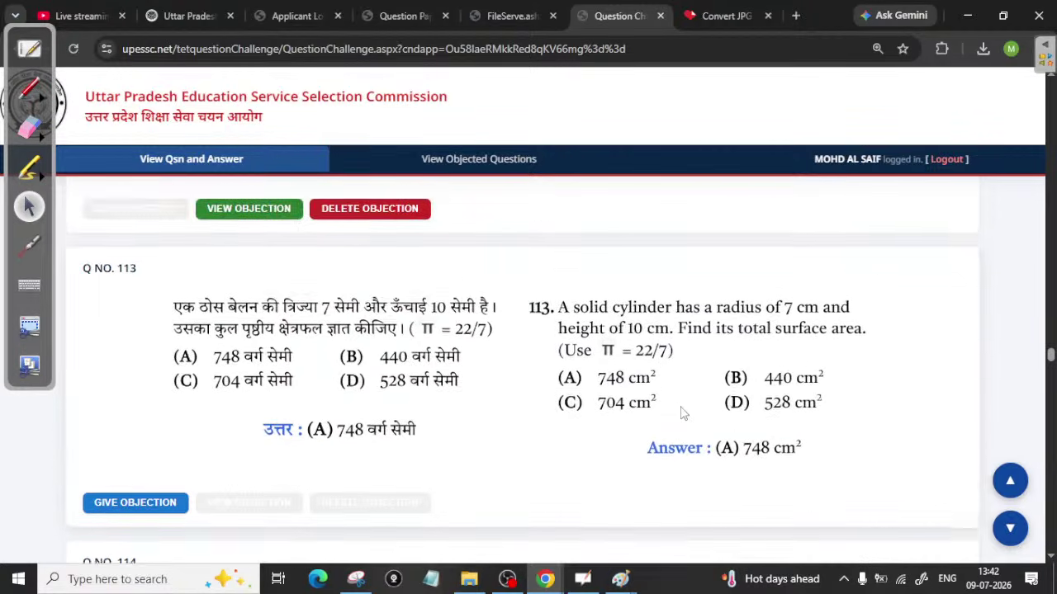
{"action": "scroll", "coordinate": [683, 413], "scroll_direction": "down", "scroll_amount": 3}
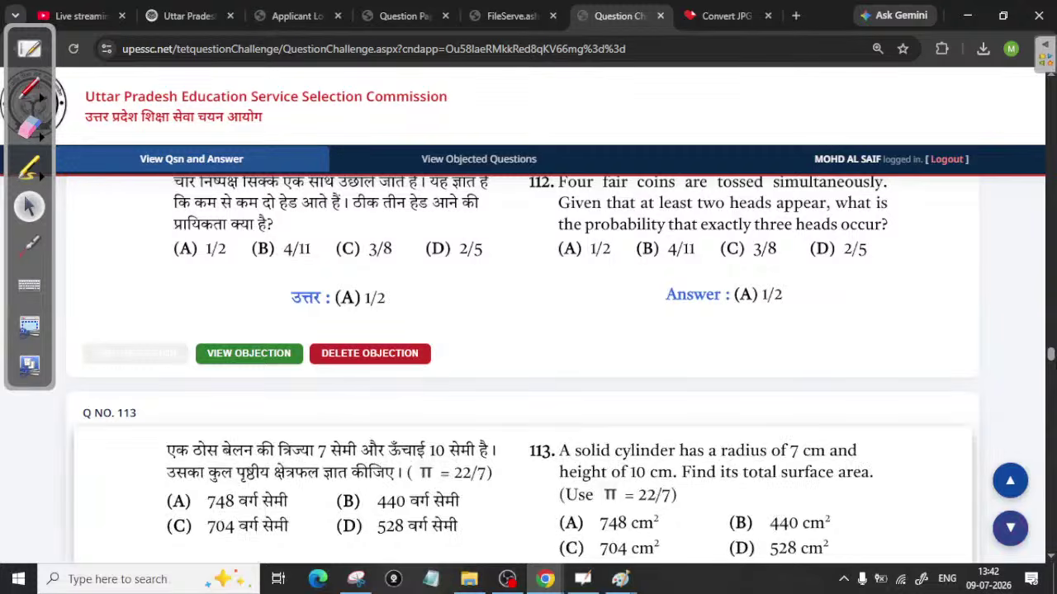
{"action": "left_click_drag", "start_coordinate": [1051, 360], "coordinate": [958, 499]}
{"action": "scroll", "coordinate": [957, 498], "scroll_direction": "down", "scroll_amount": 2}
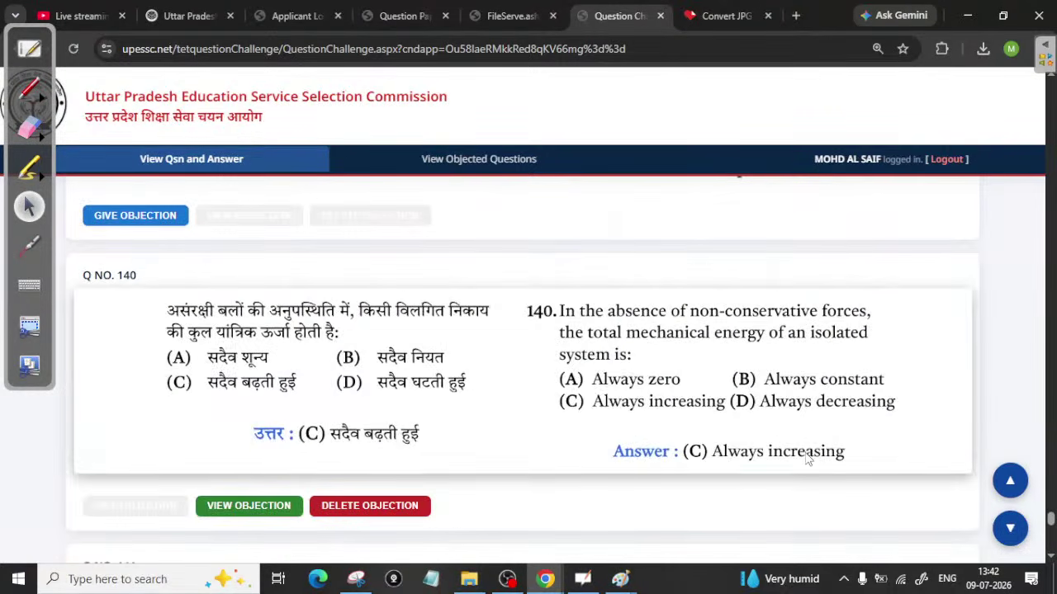
{"action": "scroll", "coordinate": [830, 453], "scroll_direction": "down", "scroll_amount": 2}
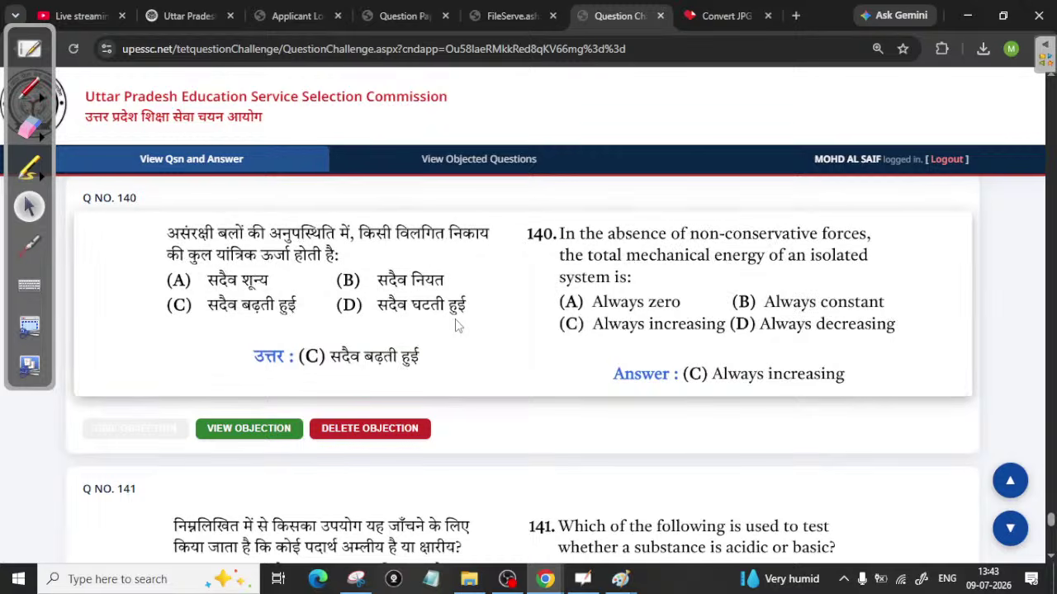
- Open the submitted objection for question 140 and read its type, candidate's answer, description and attachment
{"action": "left_click", "coordinate": [266, 435]}
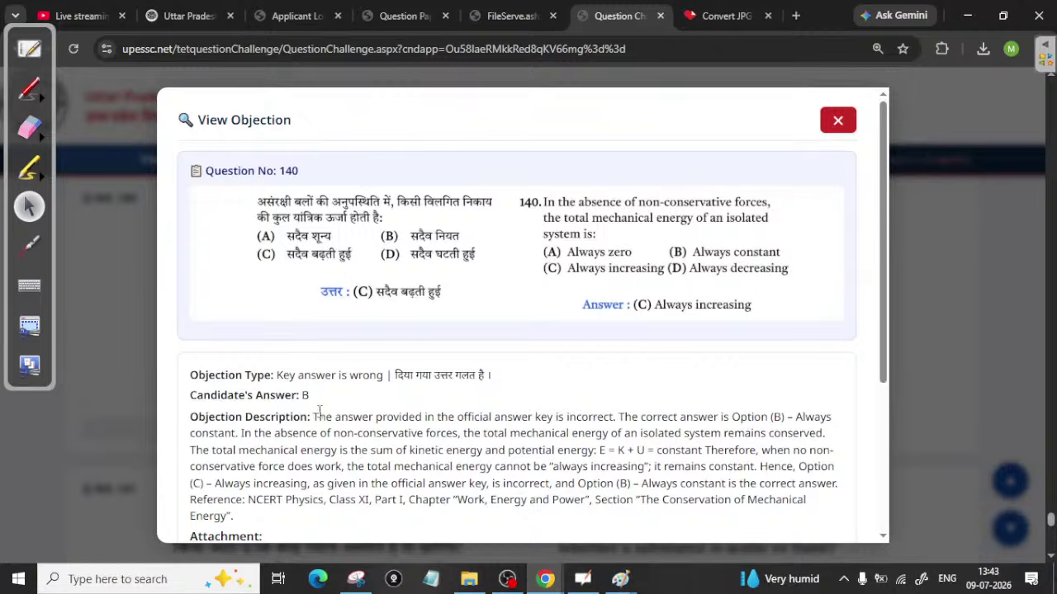
{"action": "scroll", "coordinate": [293, 313], "scroll_direction": "down", "scroll_amount": 2}
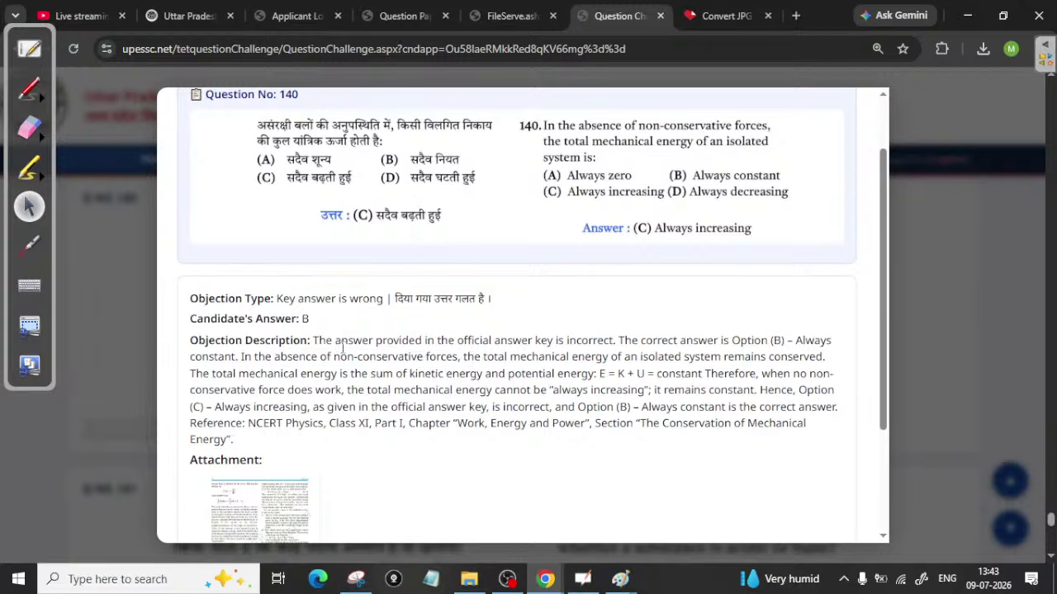
{"action": "scroll", "coordinate": [351, 421], "scroll_direction": "down", "scroll_amount": 3}
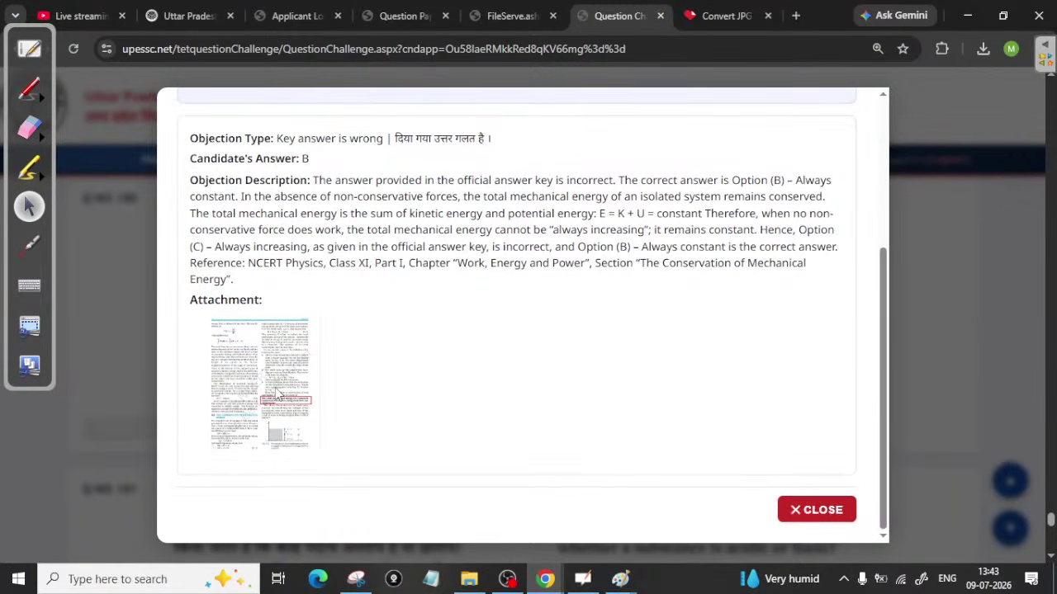
- Switch to Paint to examine the boxed statement in the UPTET Science Objection image, and return to question 140's objection
{"action": "left_click", "coordinate": [468, 579]}
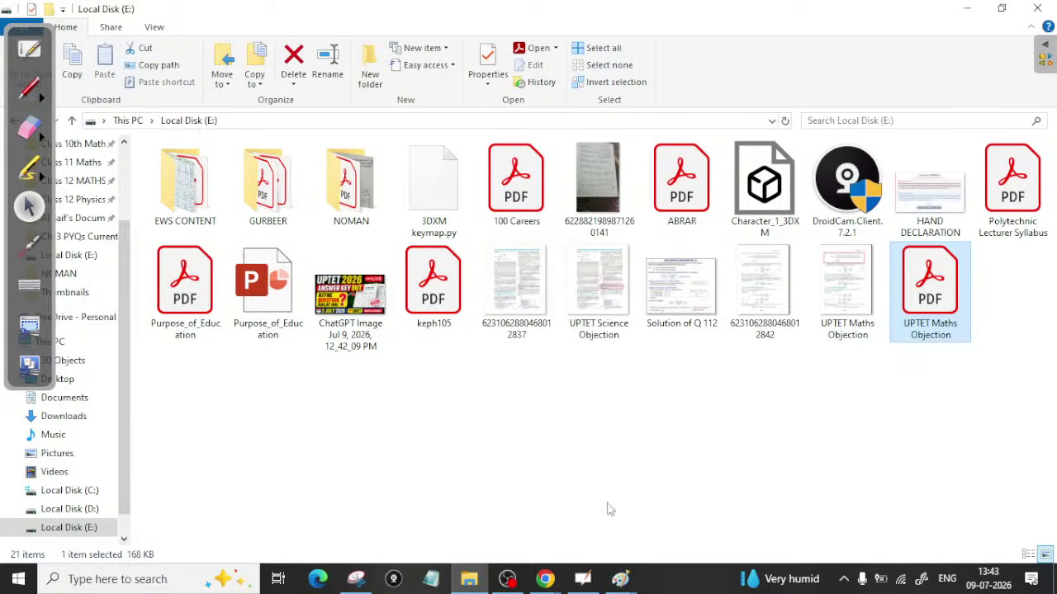
{"action": "left_click", "coordinate": [617, 578]}
{"action": "left_click", "coordinate": [564, 511]}
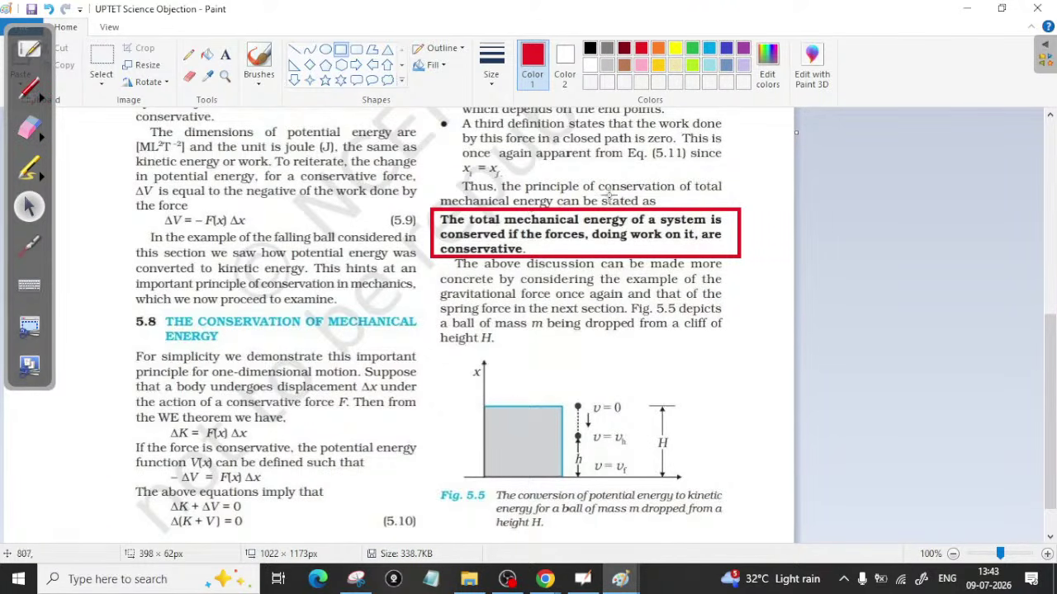
{"action": "left_click", "coordinate": [545, 579]}
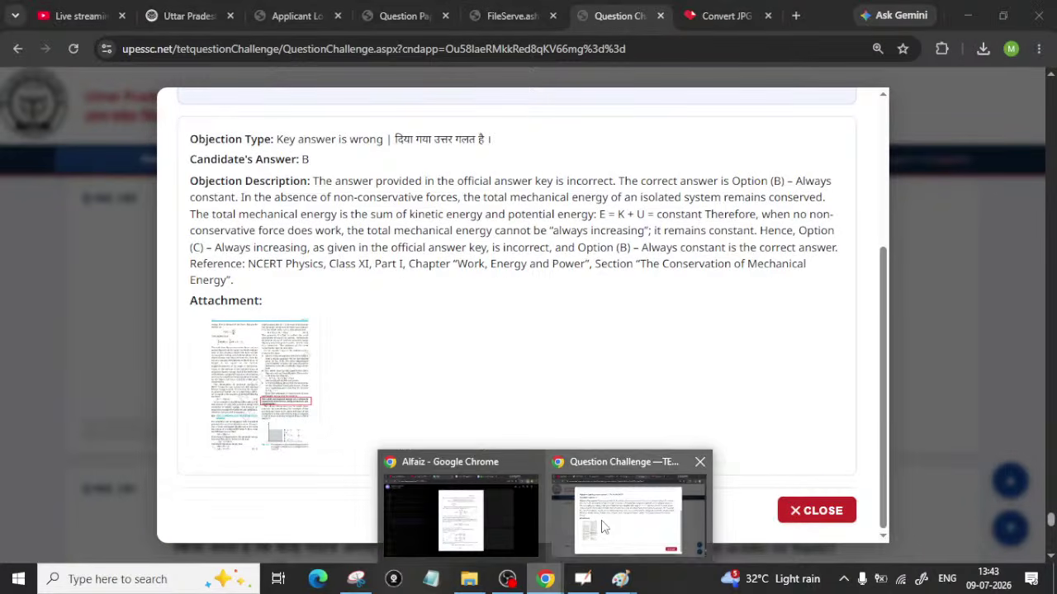
{"action": "left_click", "coordinate": [603, 529]}
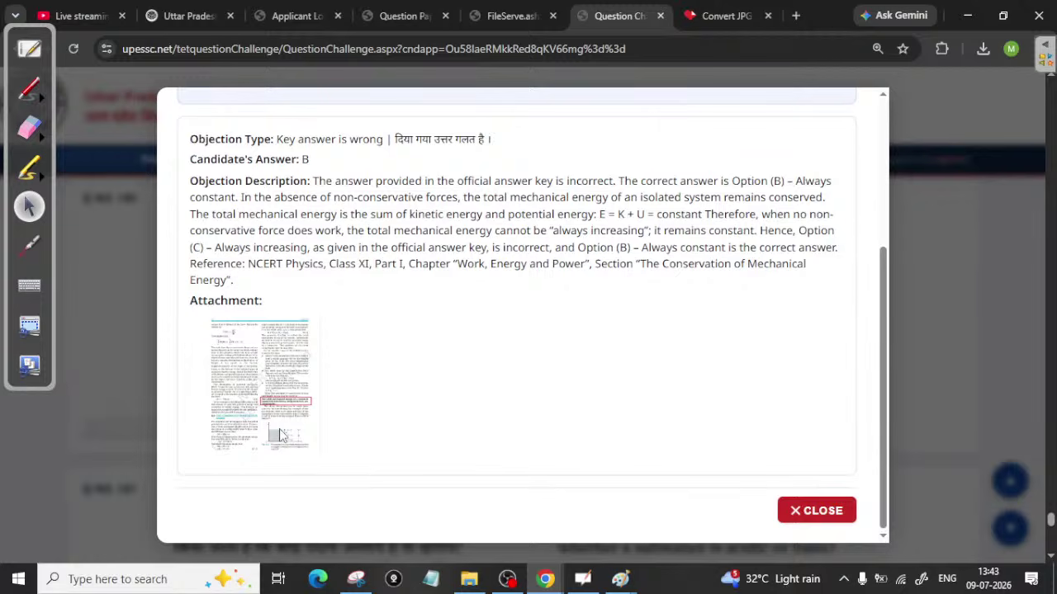
- Close question 140's objection and go through the remaining questions to the Submit Objection(s) option at the page's end
{"action": "left_click", "coordinate": [813, 511]}
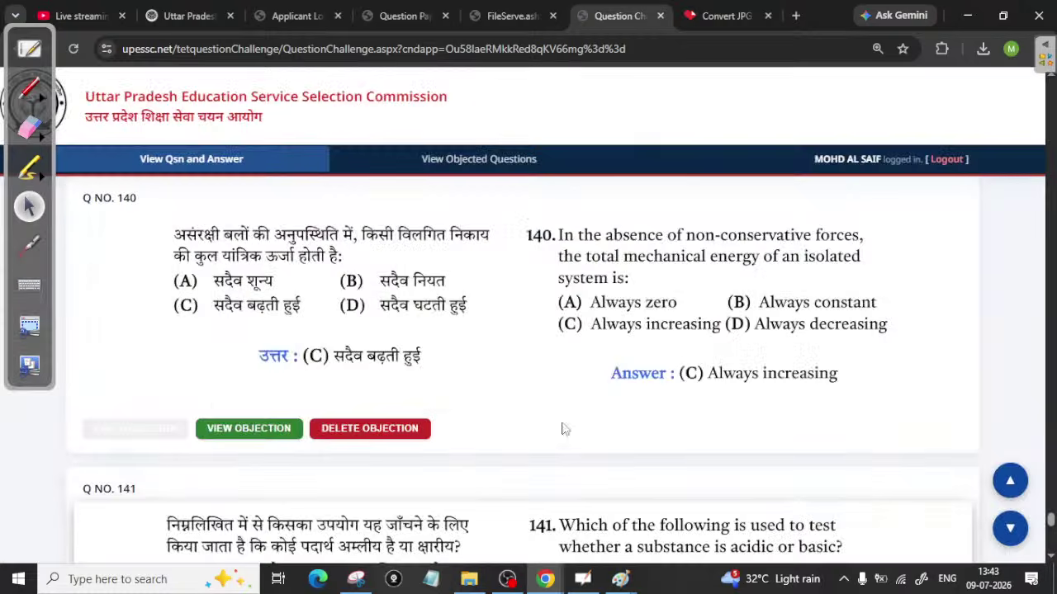
{"action": "scroll", "coordinate": [490, 385], "scroll_direction": "down", "scroll_amount": 1}
{"action": "scroll", "coordinate": [491, 385], "scroll_direction": "down", "scroll_amount": 10}
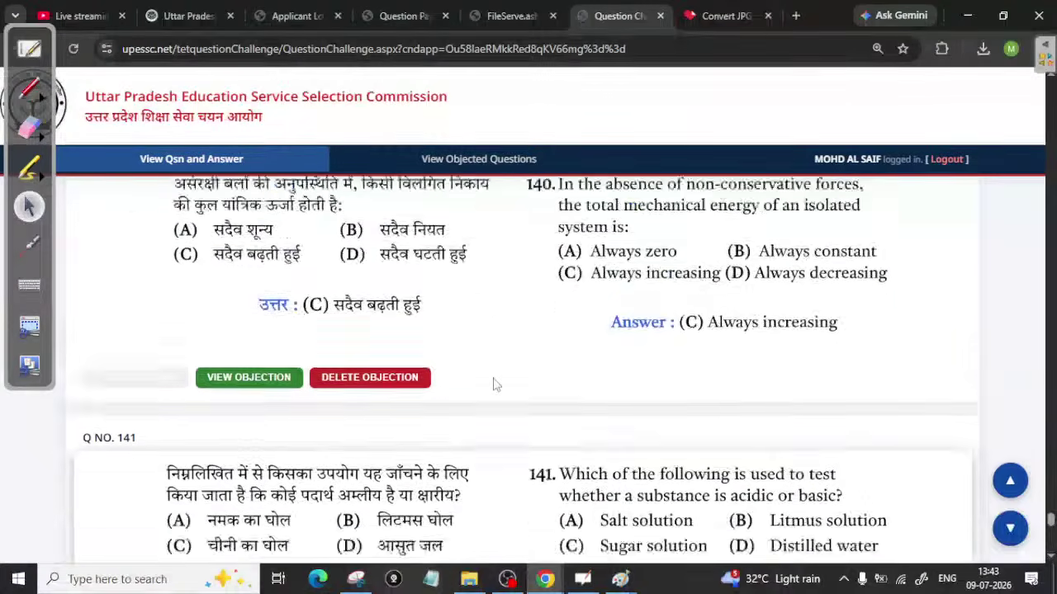
{"action": "scroll", "coordinate": [495, 384], "scroll_direction": "down", "scroll_amount": 15}
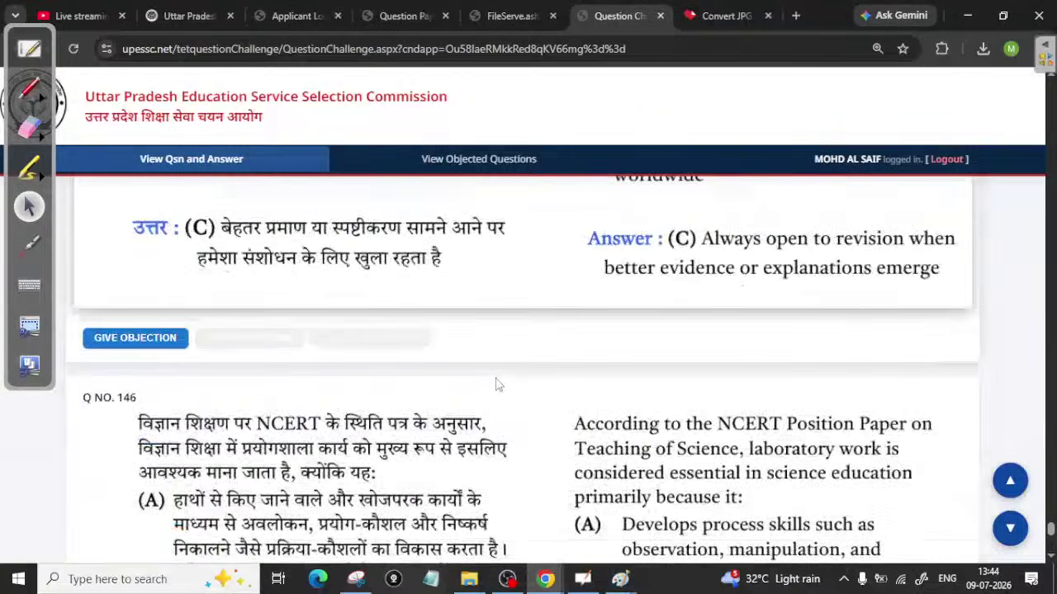
{"action": "scroll", "coordinate": [495, 385], "scroll_direction": "down", "scroll_amount": 12}
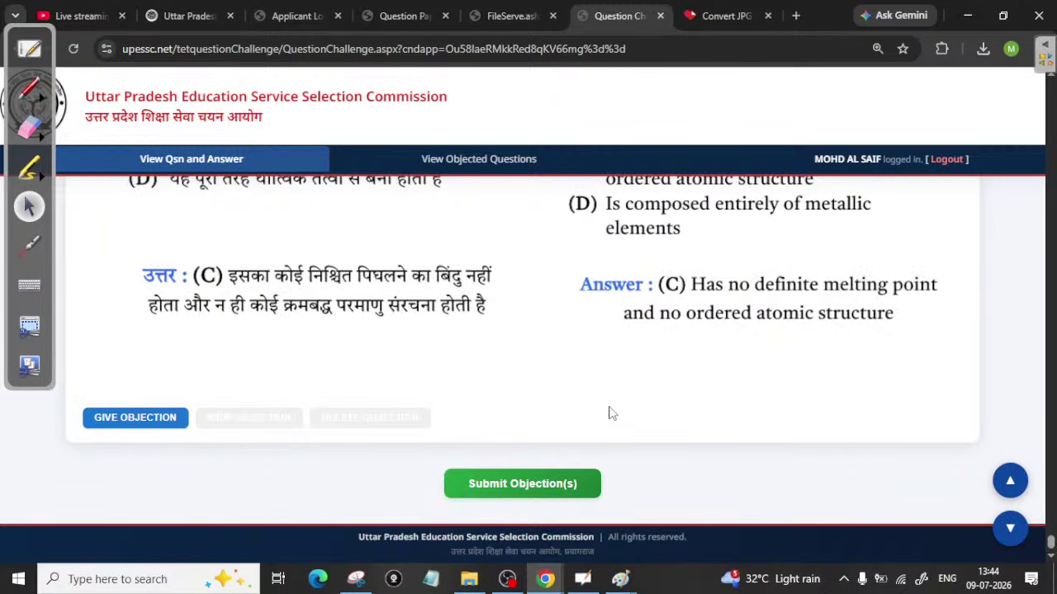
{"action": "scroll", "coordinate": [608, 413], "scroll_direction": "up", "scroll_amount": 10}
{"action": "scroll", "coordinate": [588, 417], "scroll_direction": "up", "scroll_amount": 20}
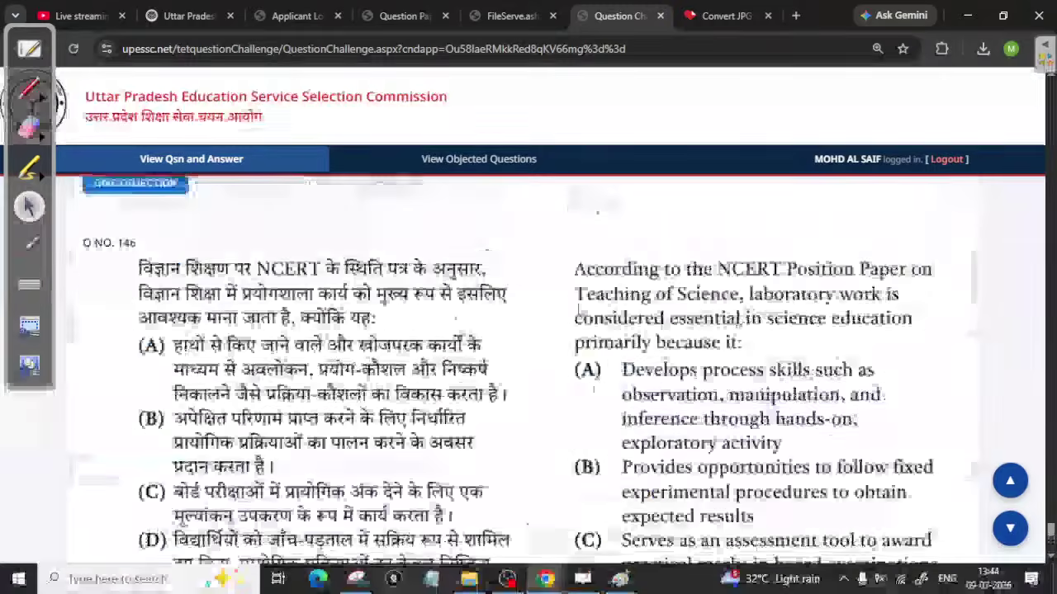
{"action": "scroll", "coordinate": [588, 417], "scroll_direction": "down", "scroll_amount": 20}
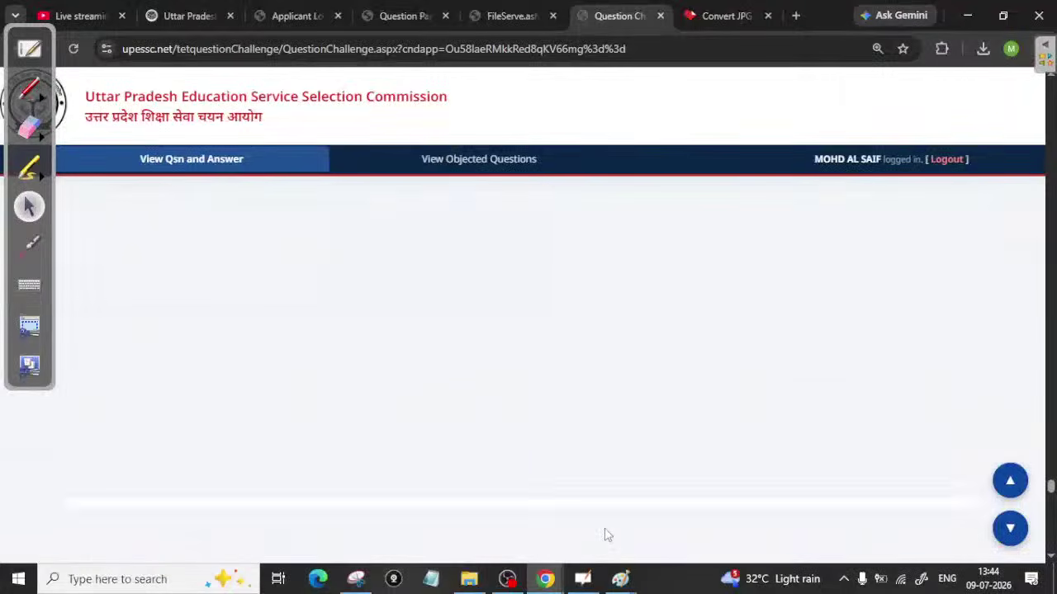
{"action": "scroll", "coordinate": [559, 314], "scroll_direction": "up", "scroll_amount": 20}
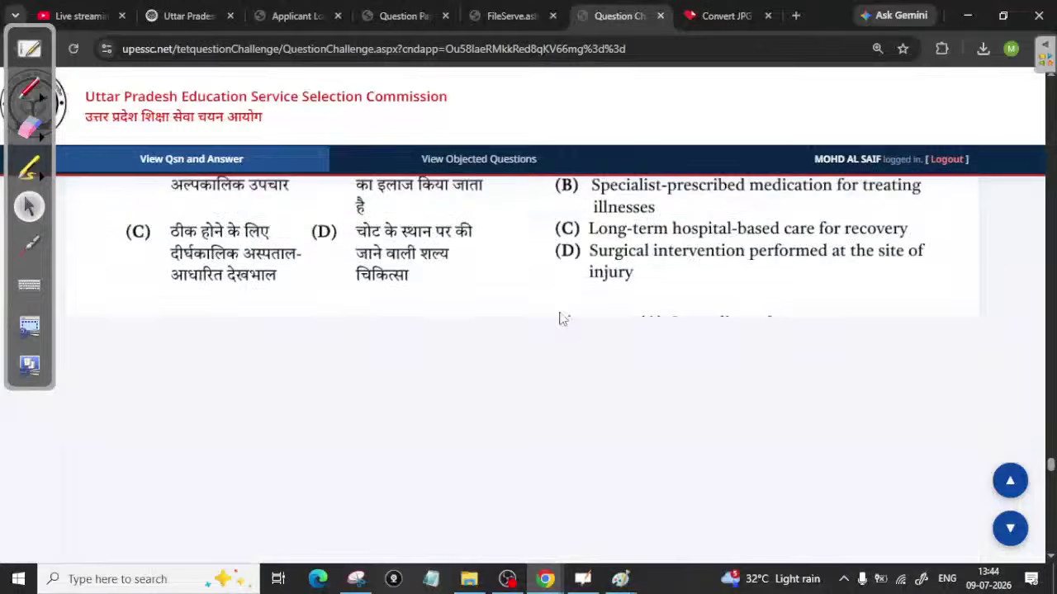
{"action": "scroll", "coordinate": [561, 460], "scroll_direction": "up", "scroll_amount": 20}
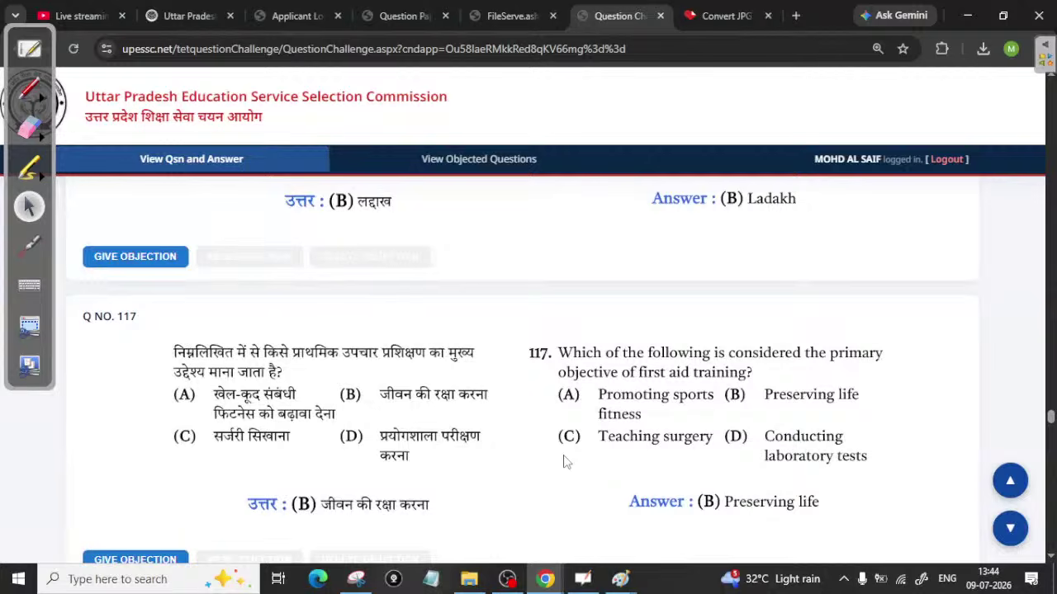
{"action": "scroll", "coordinate": [566, 462], "scroll_direction": "up", "scroll_amount": 6}
- Open the portal's resources page and read the last submission date, the user manual entry and the challenge instructions
{"action": "left_click", "coordinate": [508, 16]}
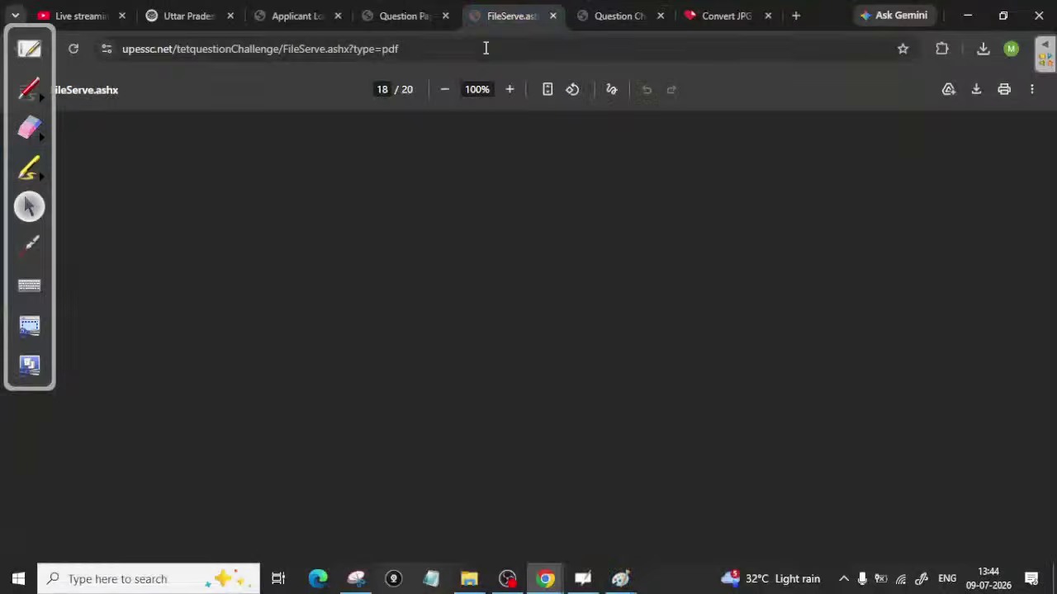
{"action": "left_click", "coordinate": [406, 16]}
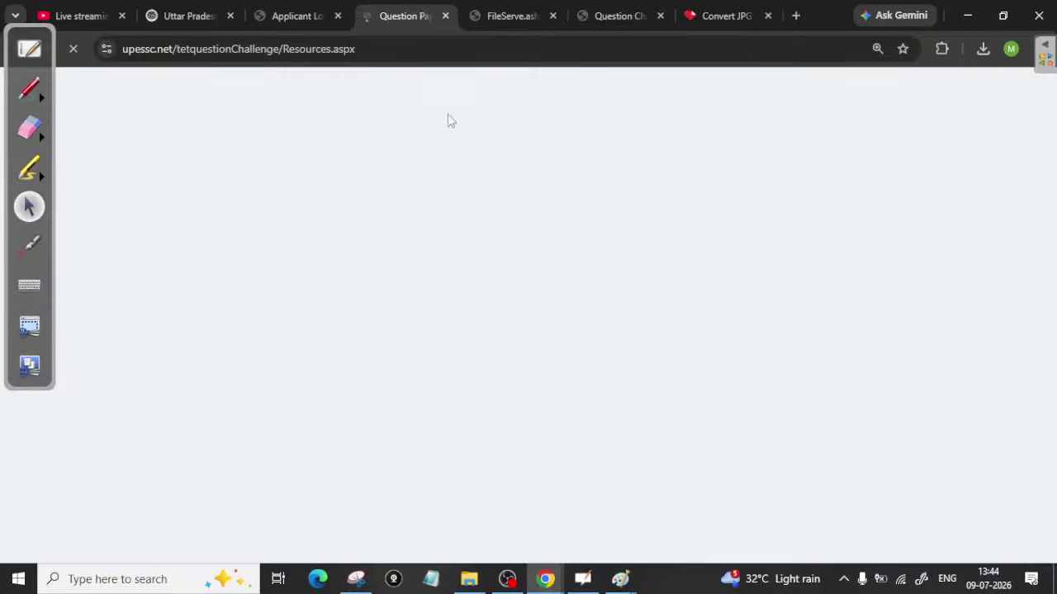
{"action": "scroll", "coordinate": [455, 124], "scroll_direction": "down", "scroll_amount": 4}
{"action": "scroll", "coordinate": [455, 131], "scroll_direction": "up", "scroll_amount": 1}
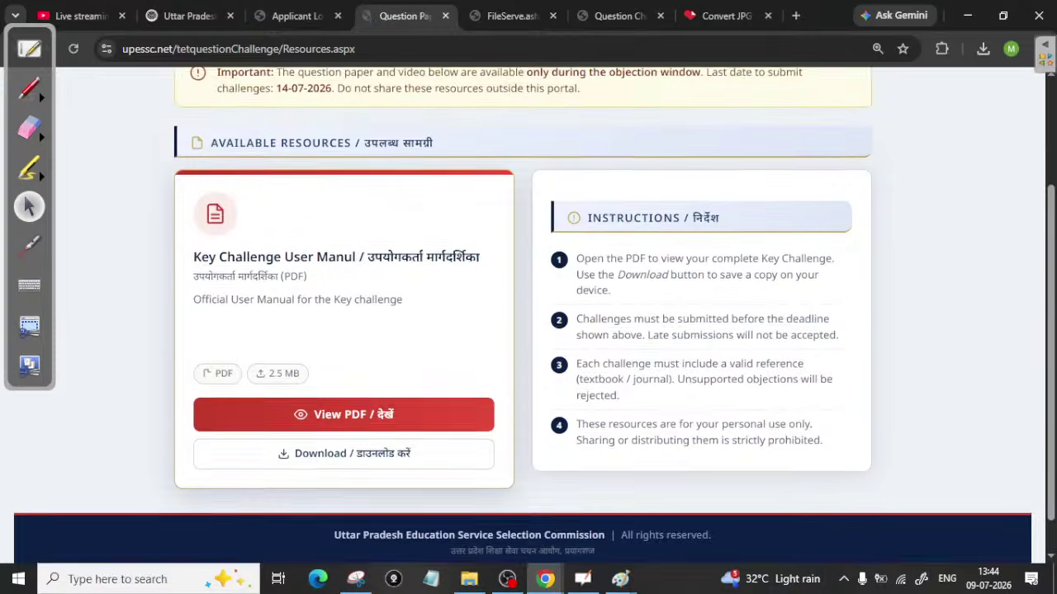
{"action": "scroll", "coordinate": [443, 220], "scroll_direction": "up", "scroll_amount": 1}
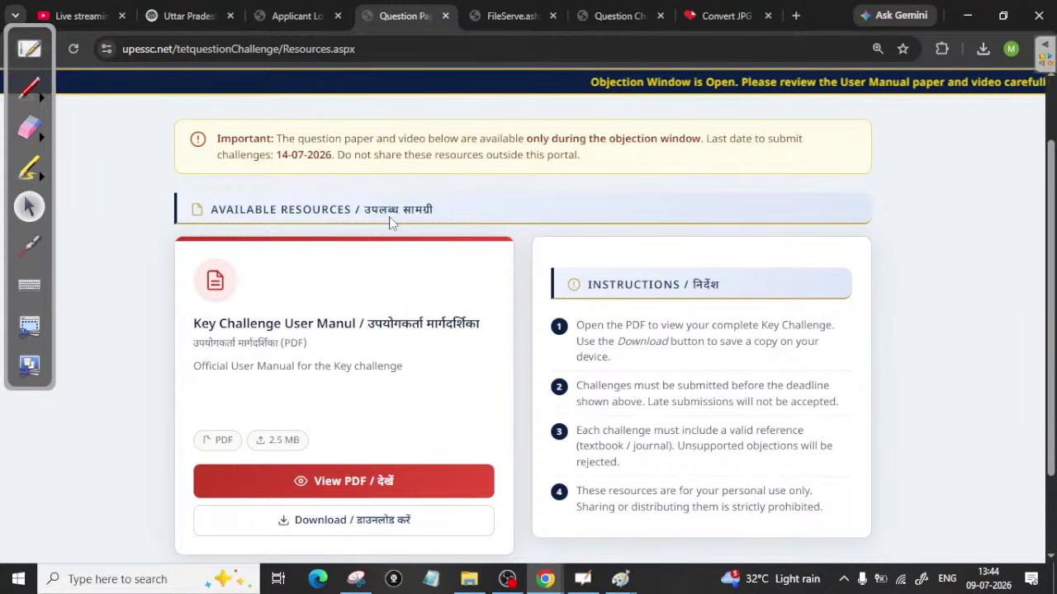
- Return to the Question Challenge page and go to the end of the question list, where objections are submitted
{"action": "left_click", "coordinate": [619, 16]}
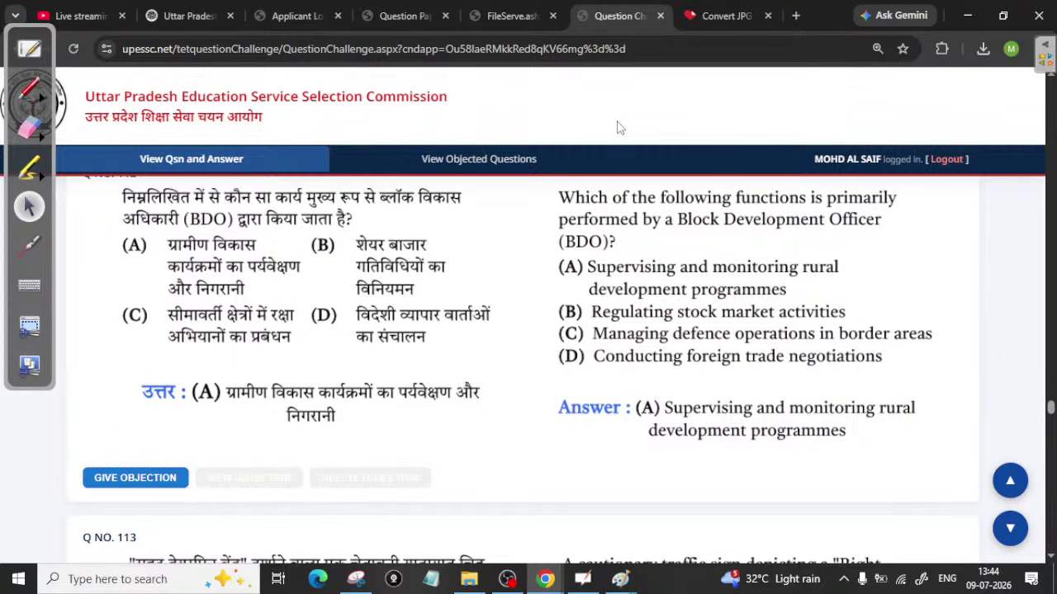
{"action": "scroll", "coordinate": [642, 272], "scroll_direction": "down", "scroll_amount": 14}
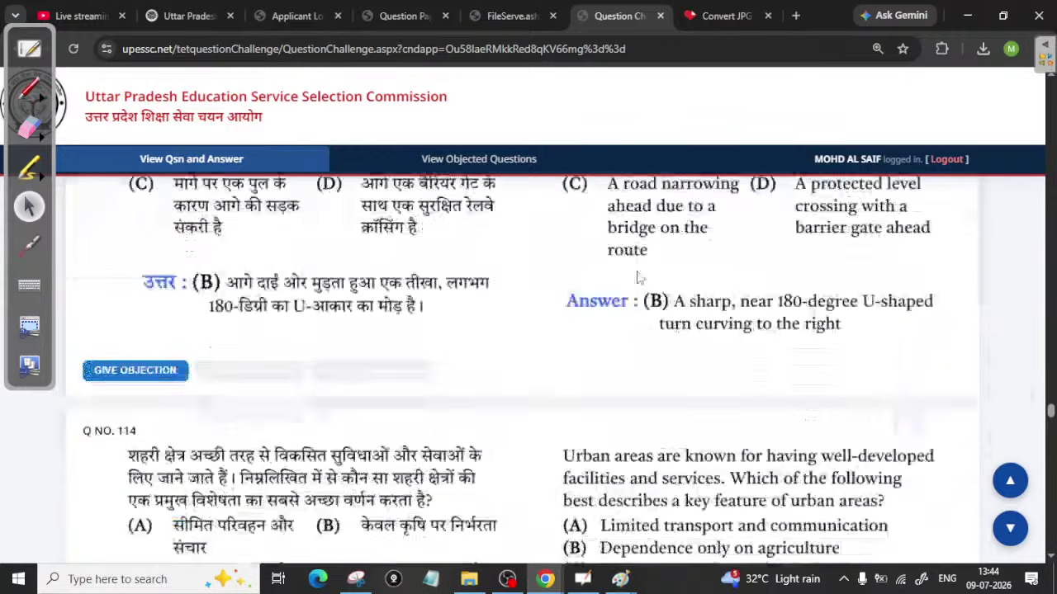
{"action": "scroll", "coordinate": [641, 281], "scroll_direction": "down", "scroll_amount": 18}
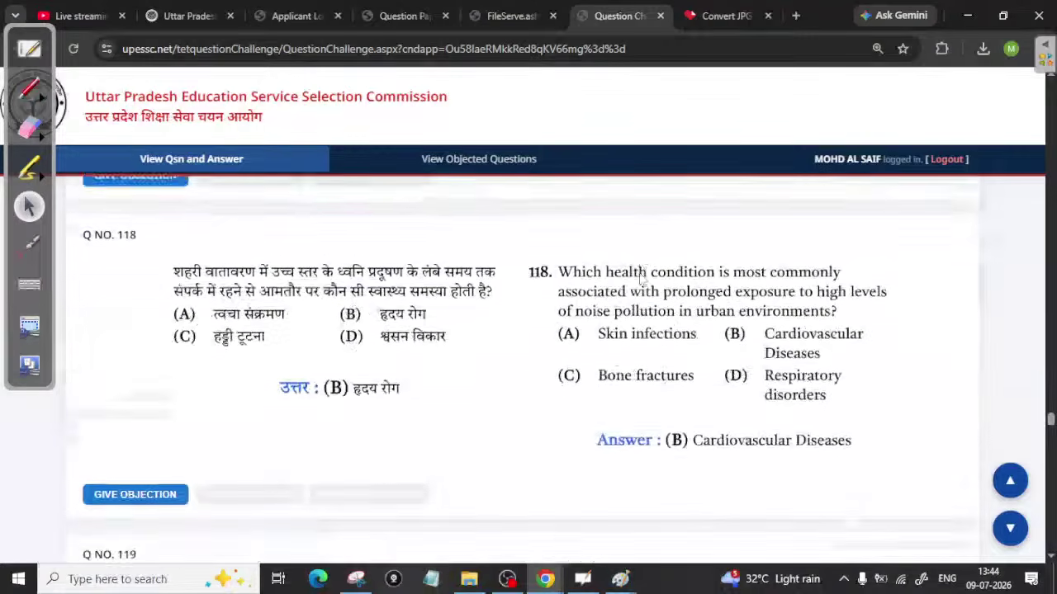
{"action": "scroll", "coordinate": [641, 281], "scroll_direction": "down", "scroll_amount": 8}
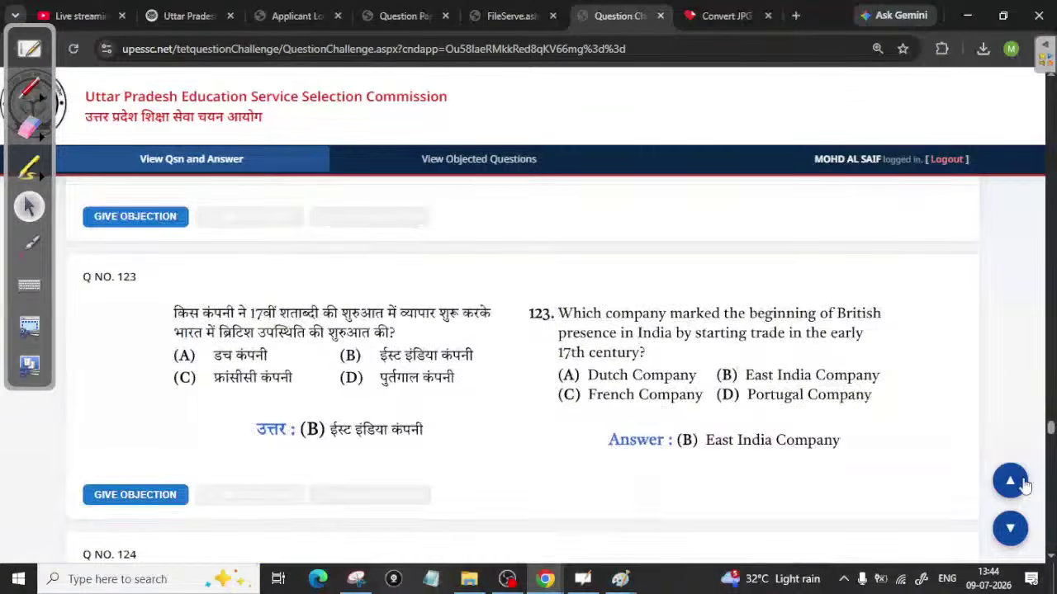
{"action": "left_click", "coordinate": [1007, 529]}
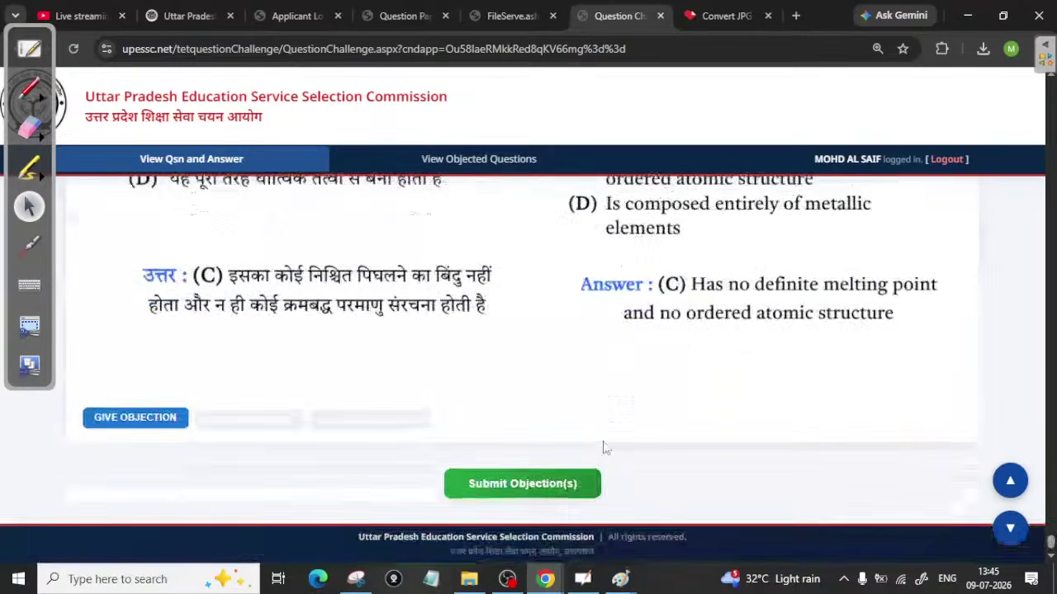